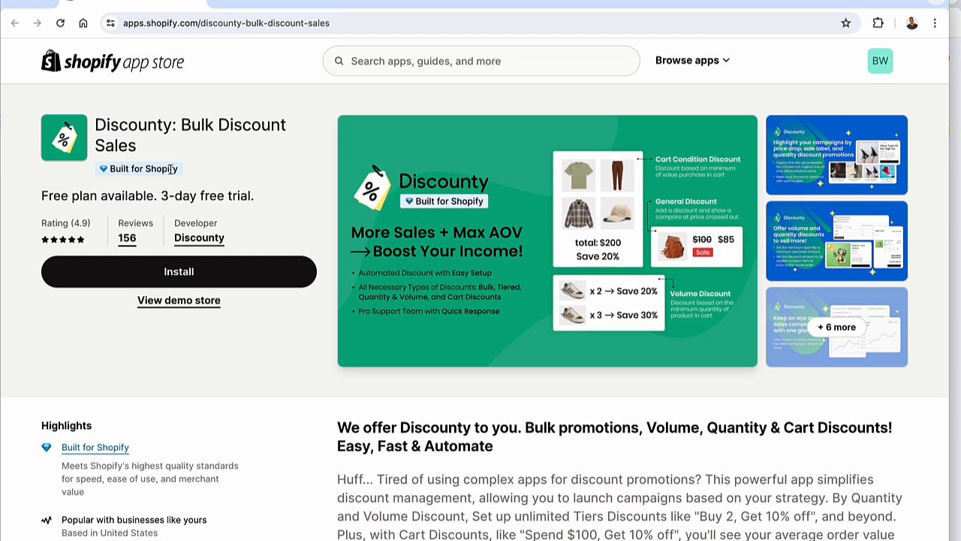
# Look through the Discounty listing's enlarged promotional screenshots and the description highlights on the app page
pyautogui.click(400, 159)
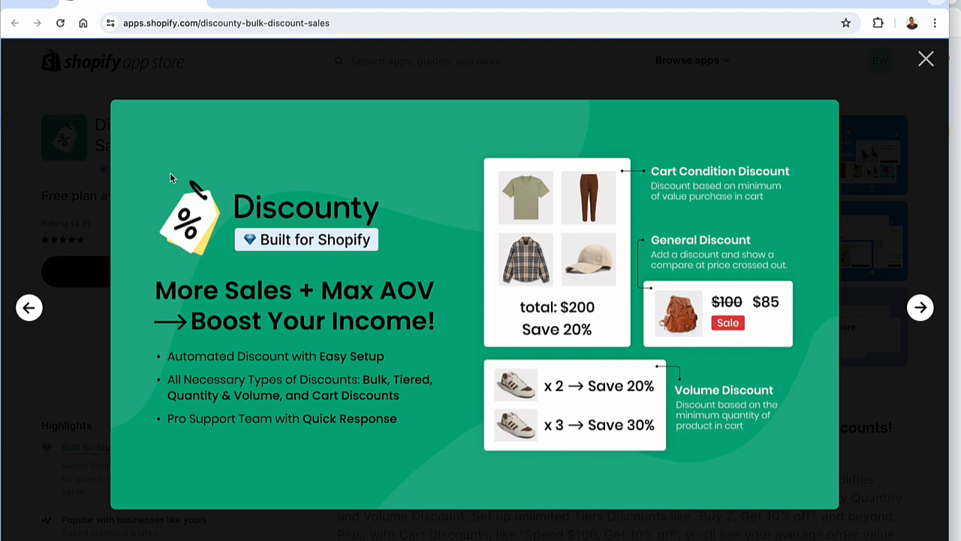
pyautogui.press('Right')
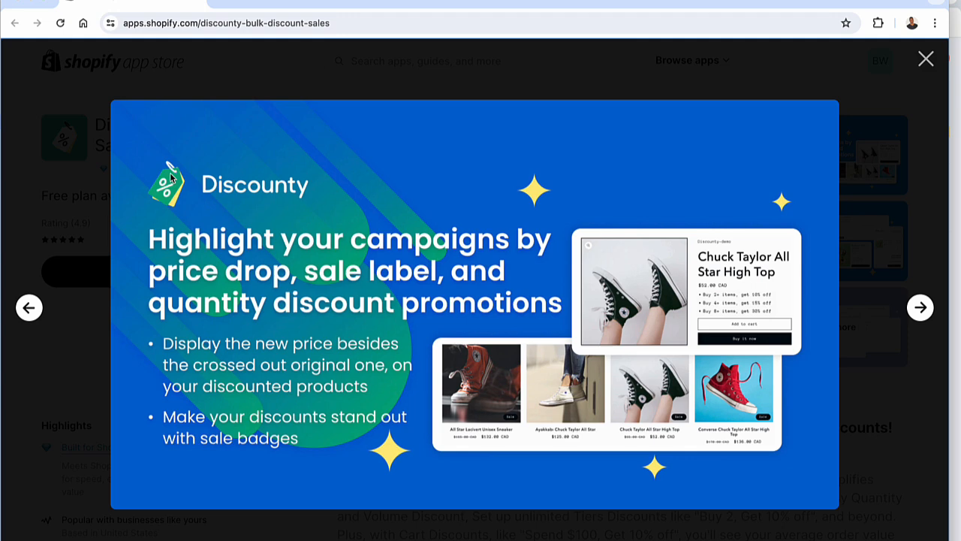
pyautogui.press('Right')
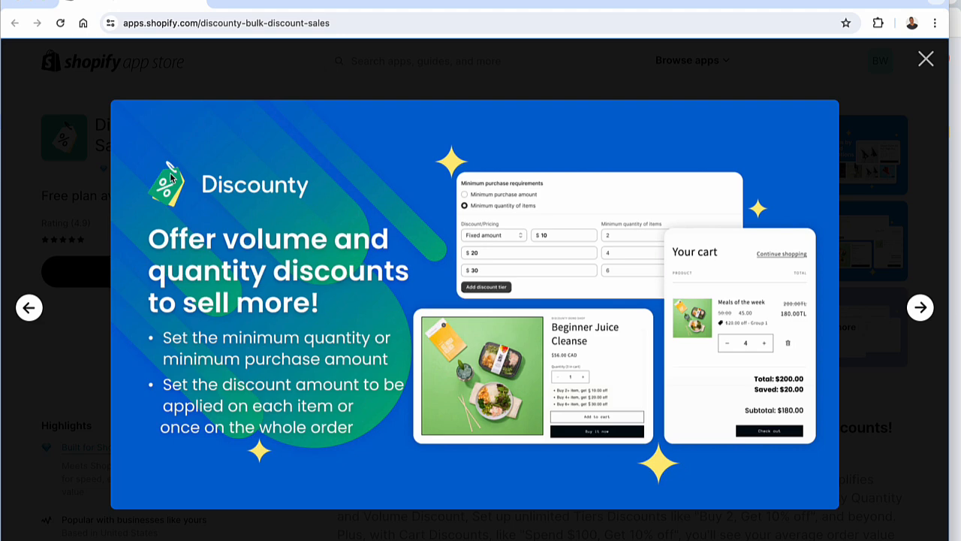
pyautogui.press('Right')
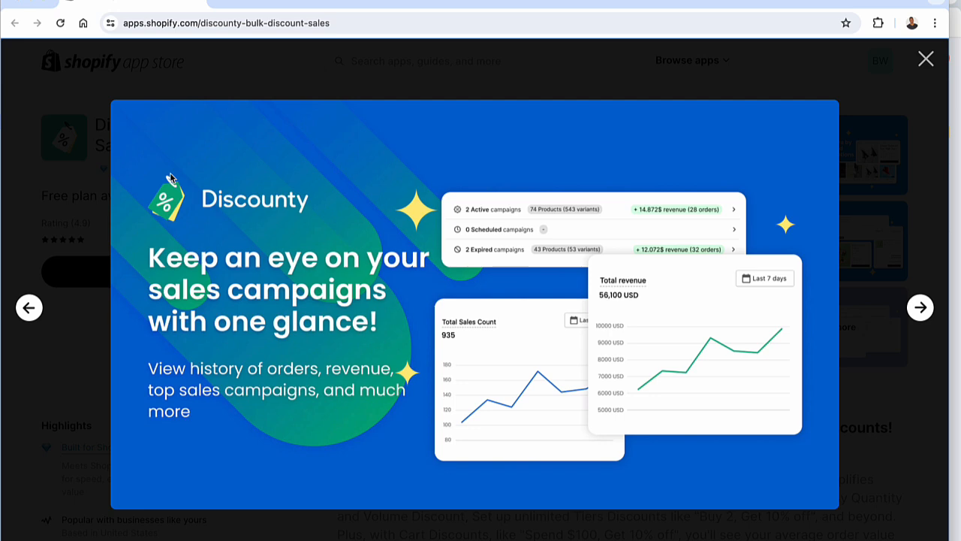
pyautogui.press('Right')
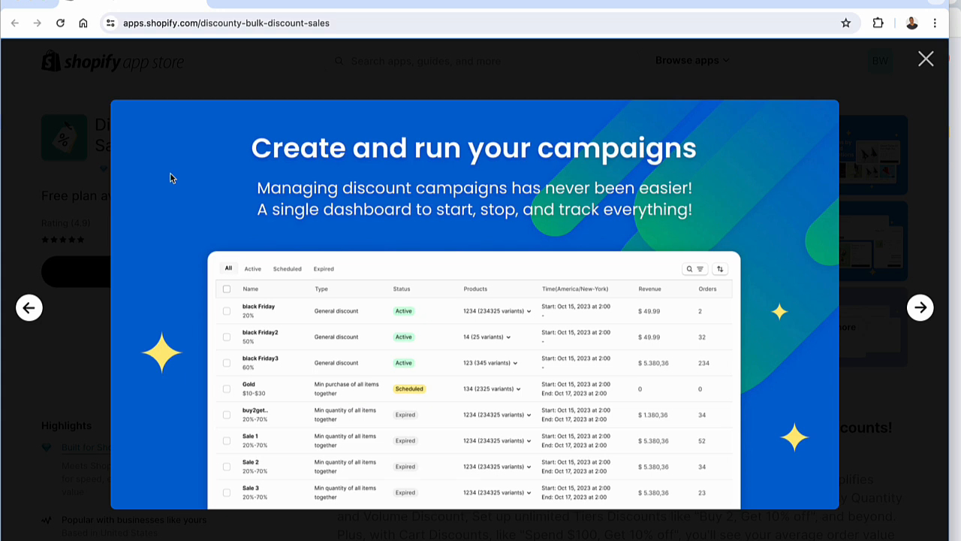
pyautogui.press('Right')
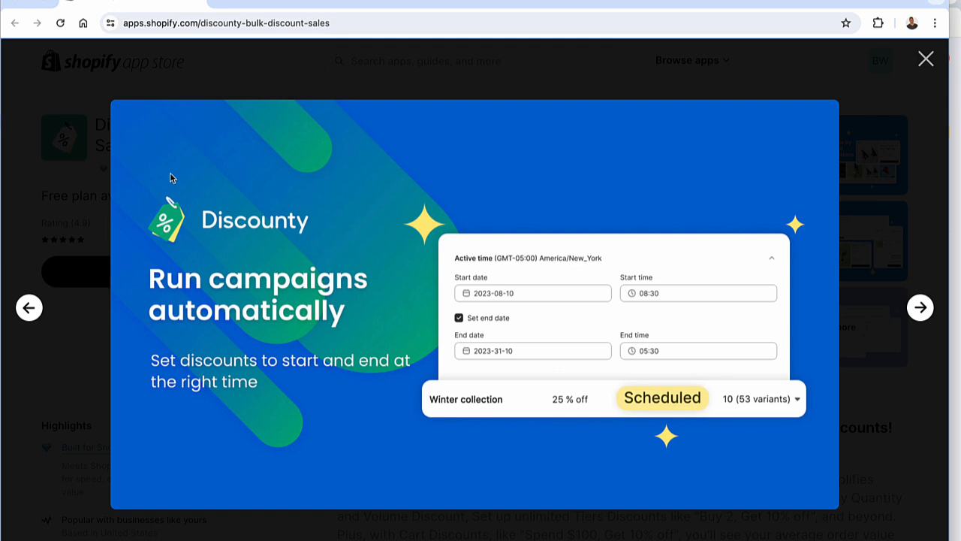
pyautogui.press('Right')
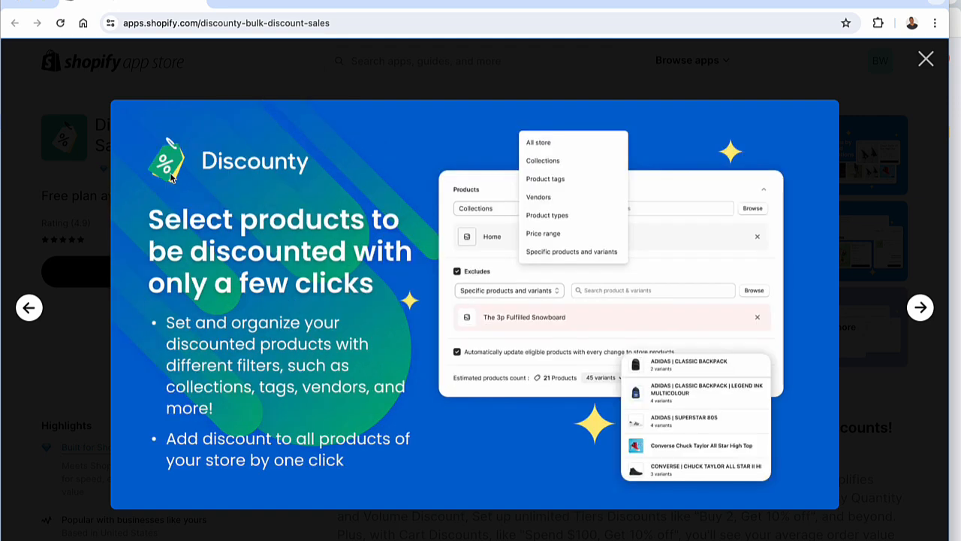
pyautogui.press('Escape')
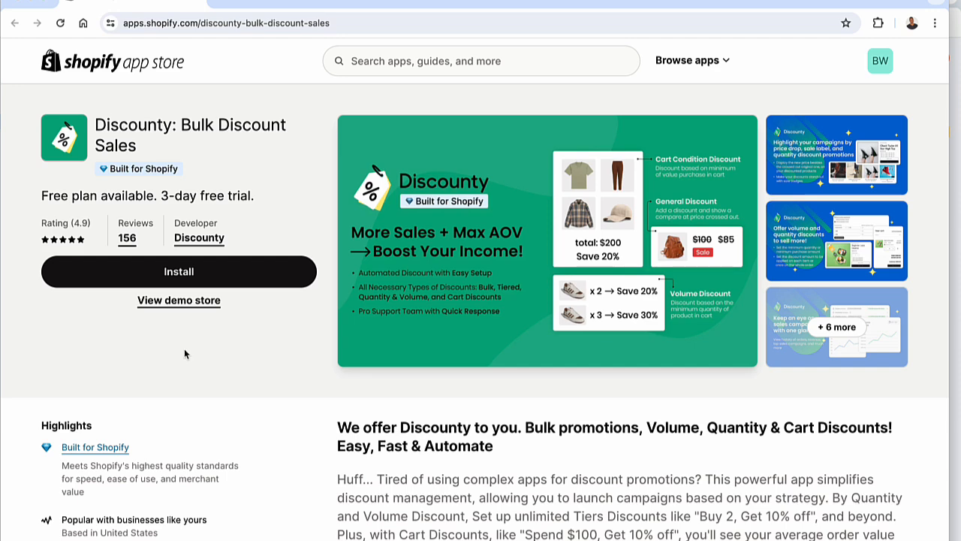
pyautogui.scroll(-1, 239, 399)
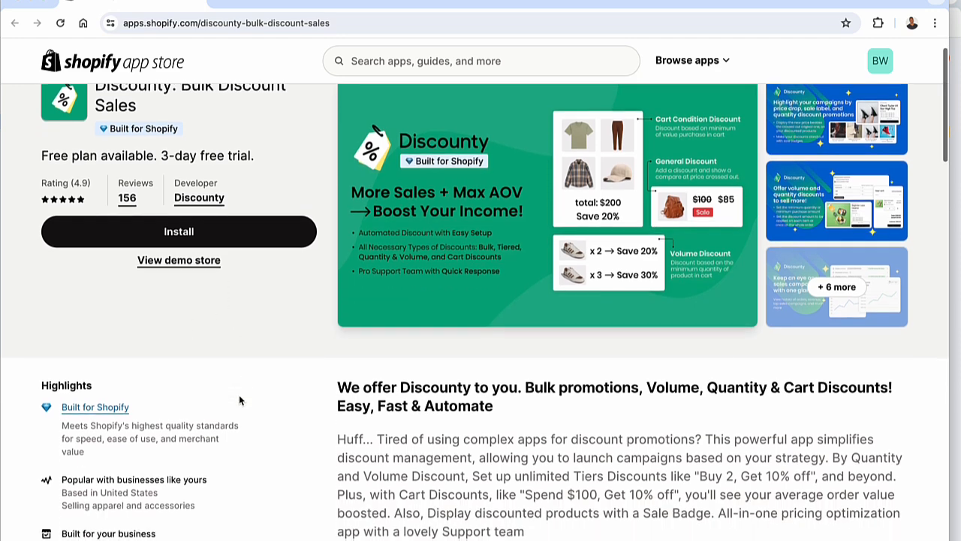
pyautogui.scroll(1, 239, 400)
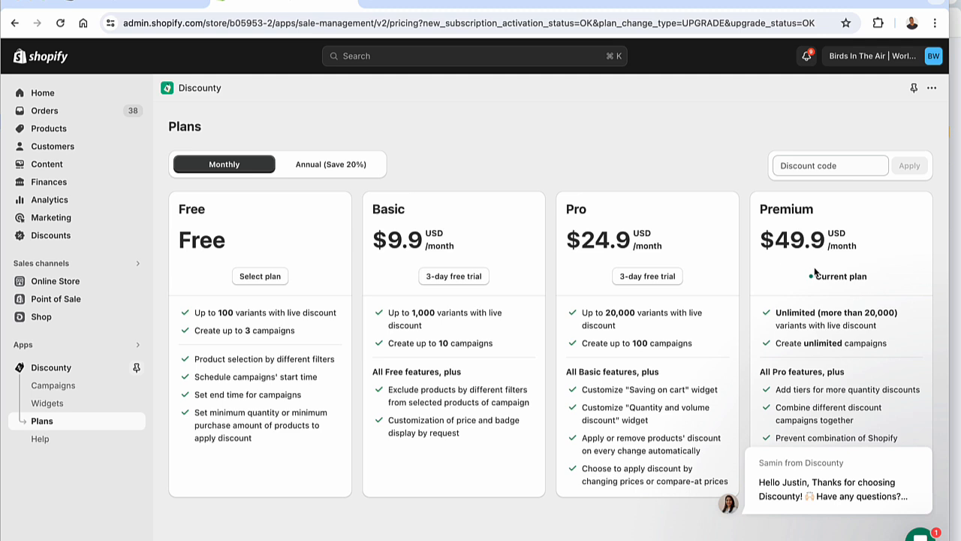
# Examine Discounty's Campaigns page and the Saving on cart widget's content and style settings, including the border color choices
pyautogui.moveTo(771, 491)
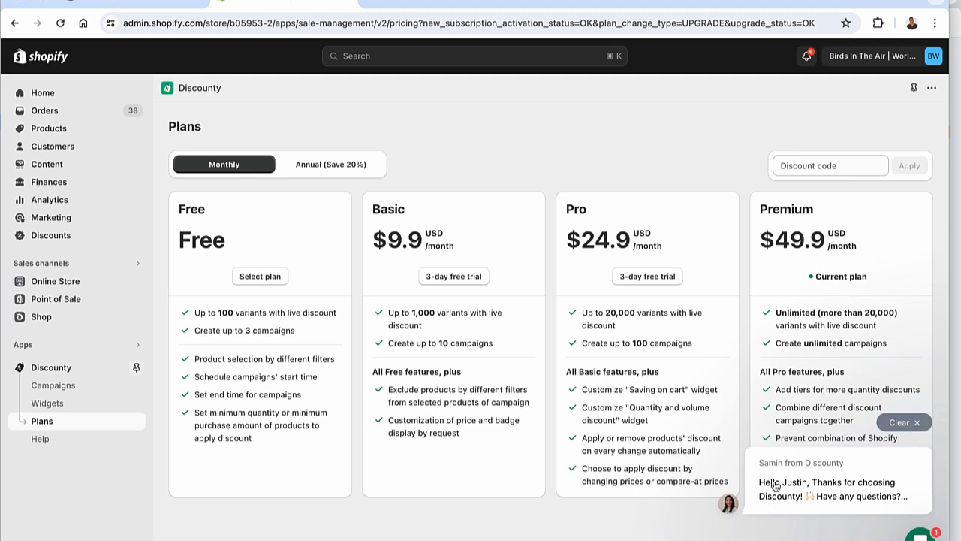
pyautogui.click(66, 390)
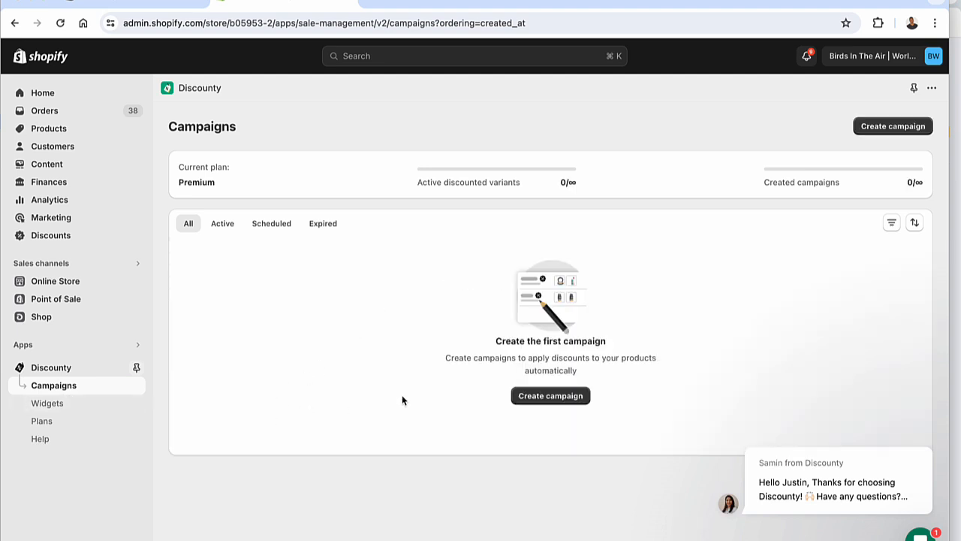
pyautogui.click(43, 406)
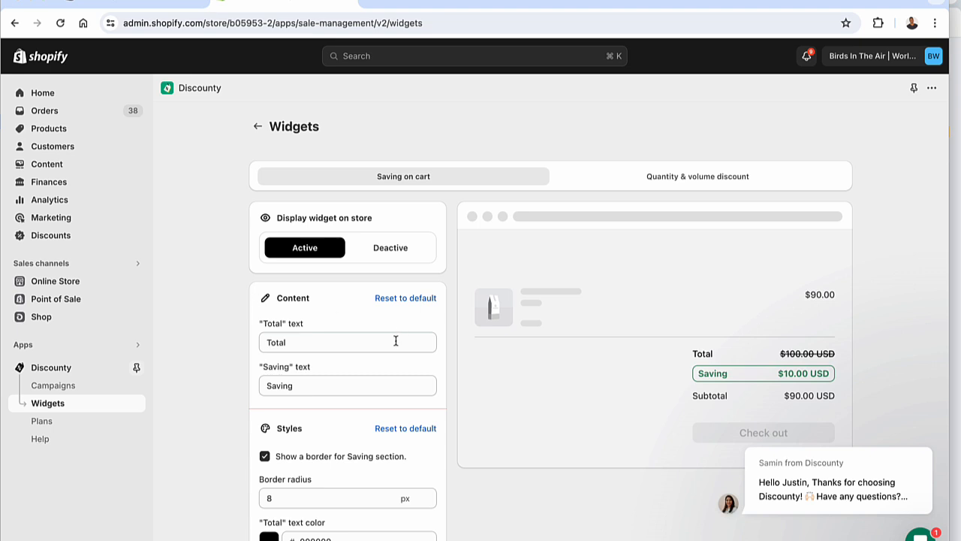
pyautogui.scroll(-3, 393, 353)
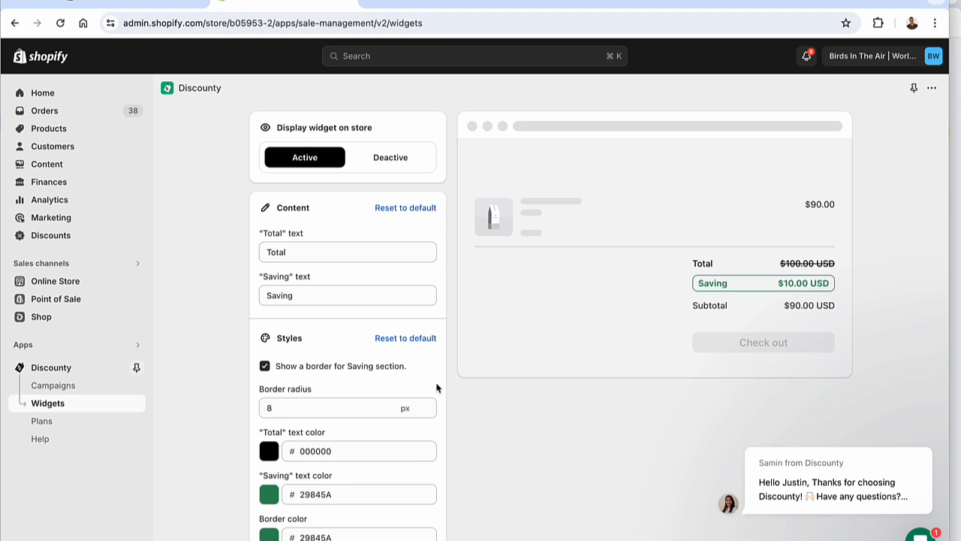
pyautogui.click(268, 535)
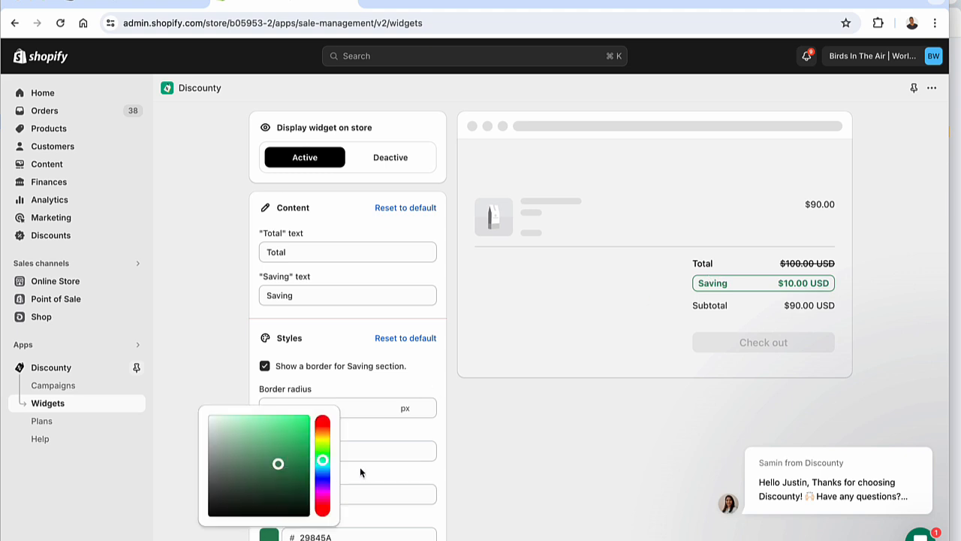
pyautogui.click(474, 442)
pyautogui.scroll(2, 475, 441)
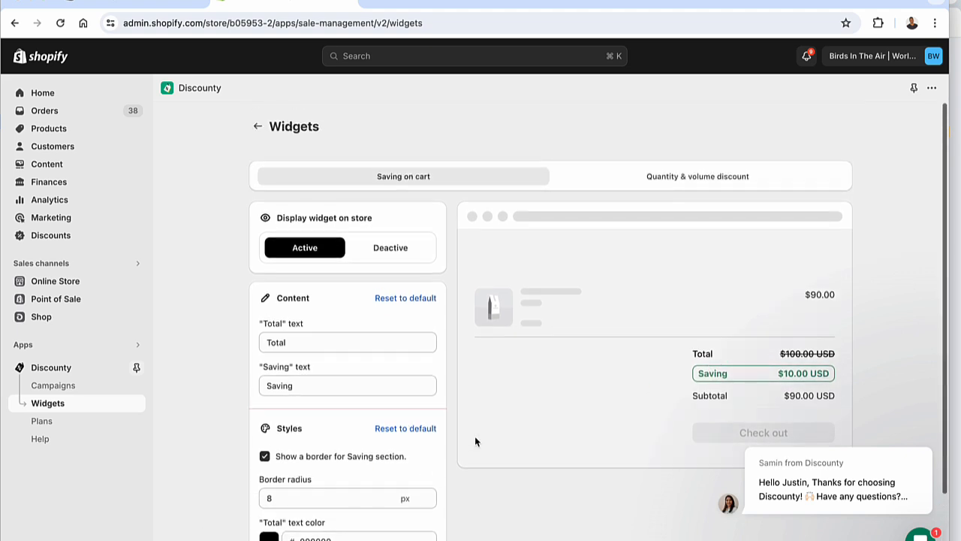
# Examine the Quantity & volume discount widget's content, style settings and preview, and return to the Saving on cart widget
pyautogui.click(601, 179)
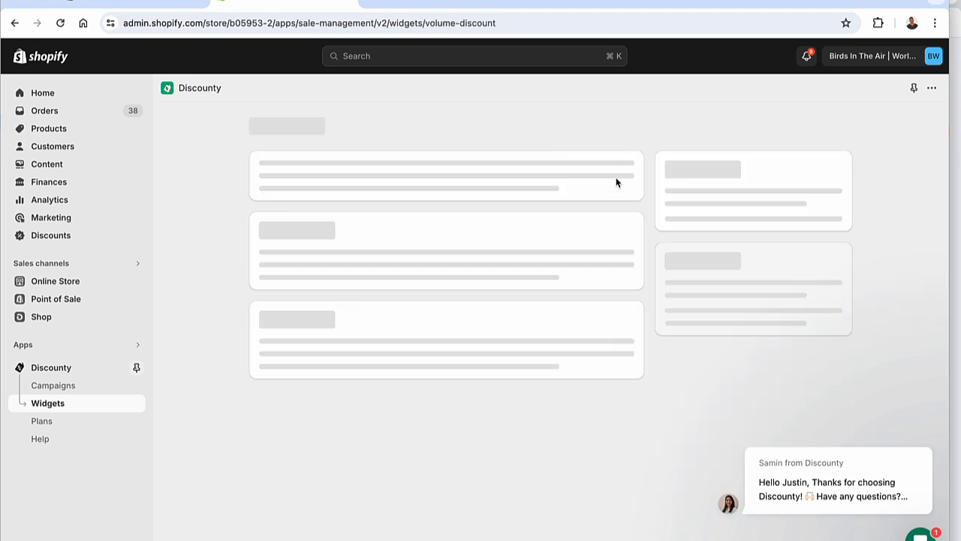
pyautogui.scroll(-3, 685, 327)
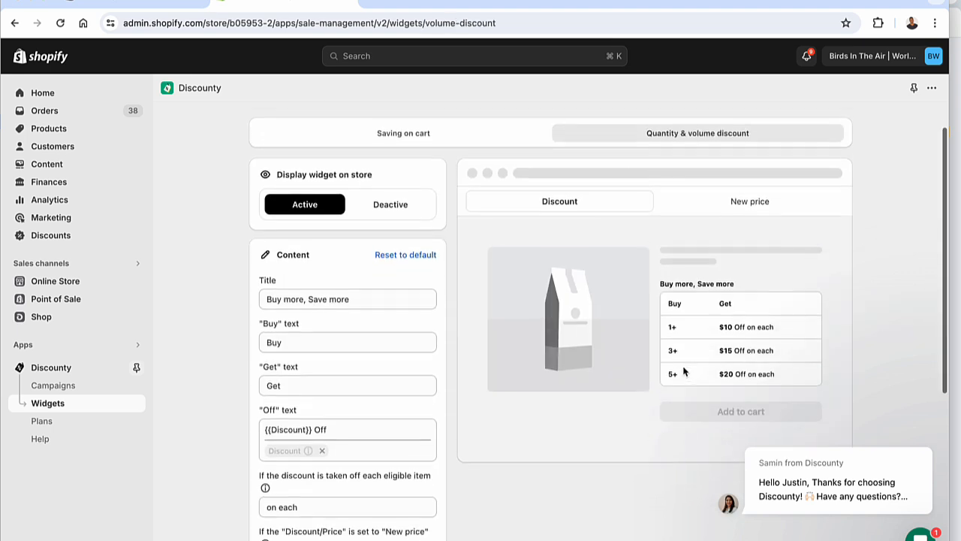
pyautogui.scroll(-2, 694, 343)
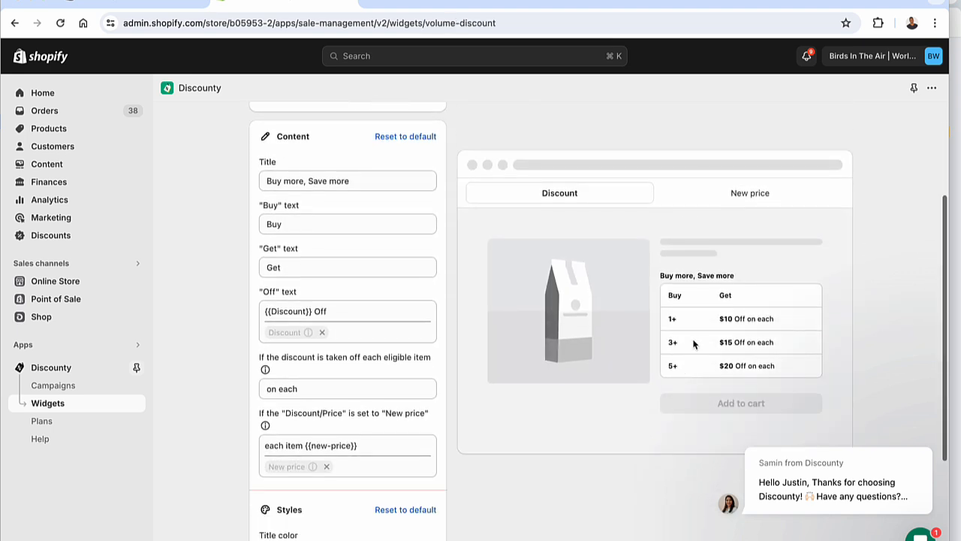
pyautogui.scroll(-2, 506, 378)
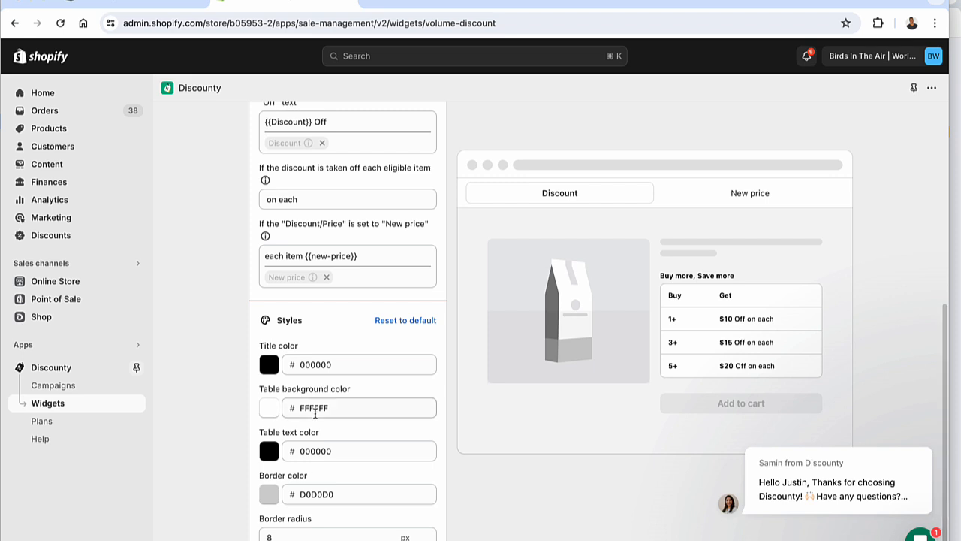
pyautogui.scroll(6, 316, 409)
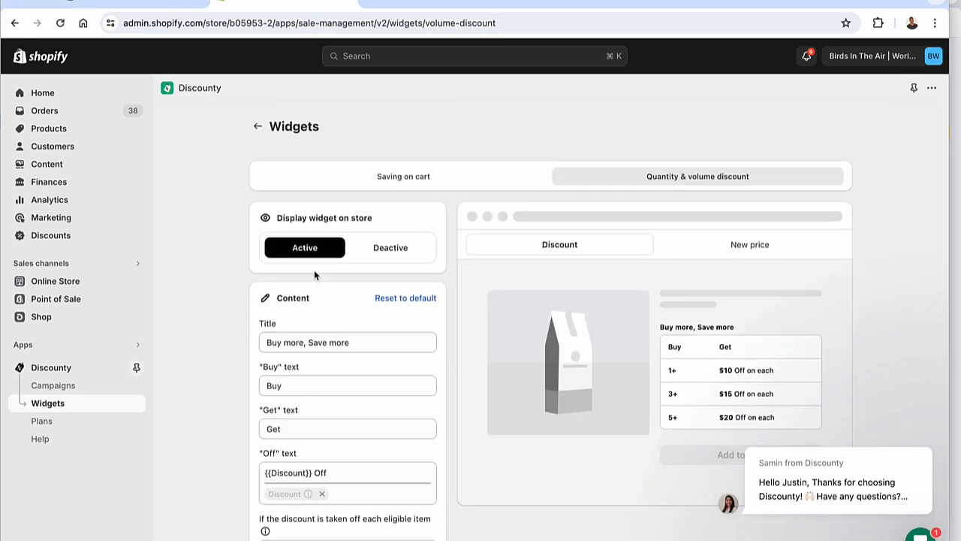
pyautogui.click(362, 180)
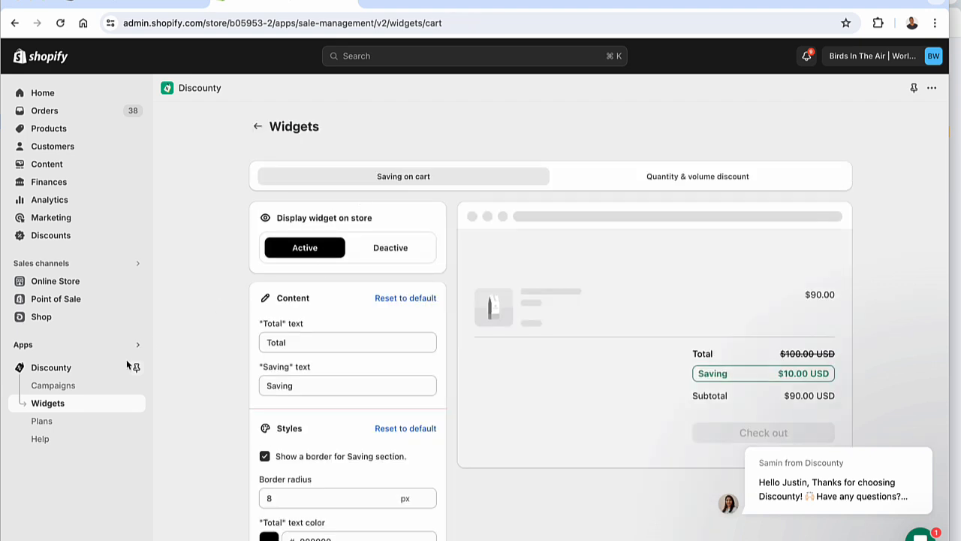
# Start a new discount campaign in Discounty and name it Test1
pyautogui.click(70, 390)
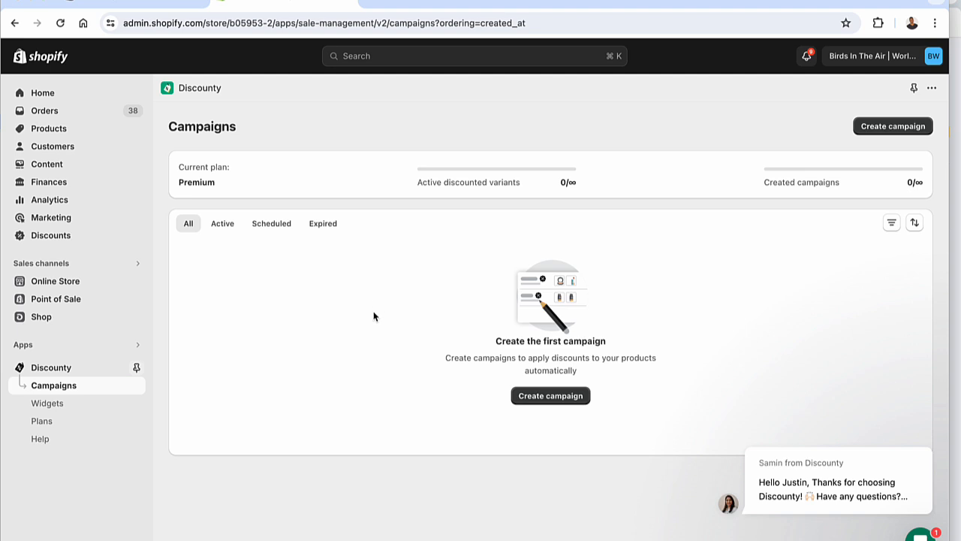
pyautogui.click(565, 400)
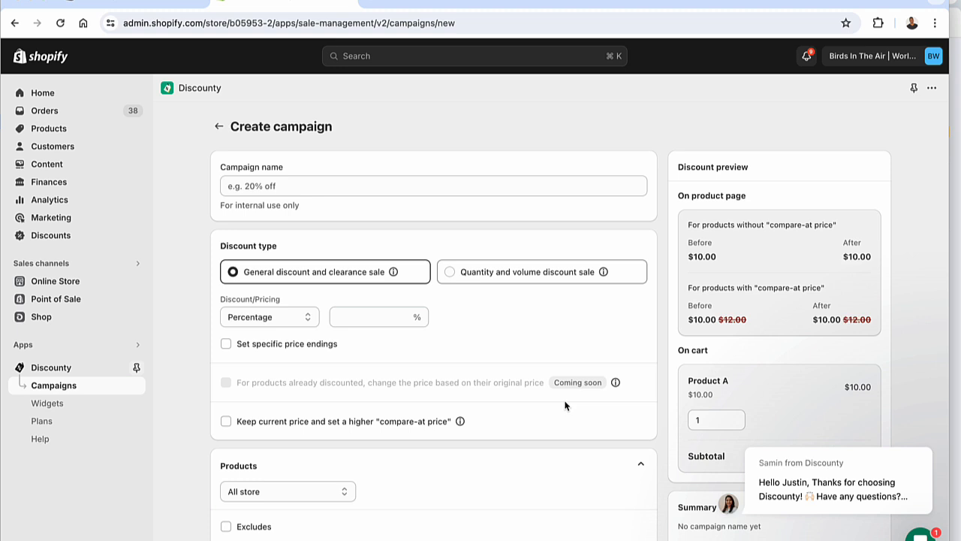
pyautogui.click(427, 187)
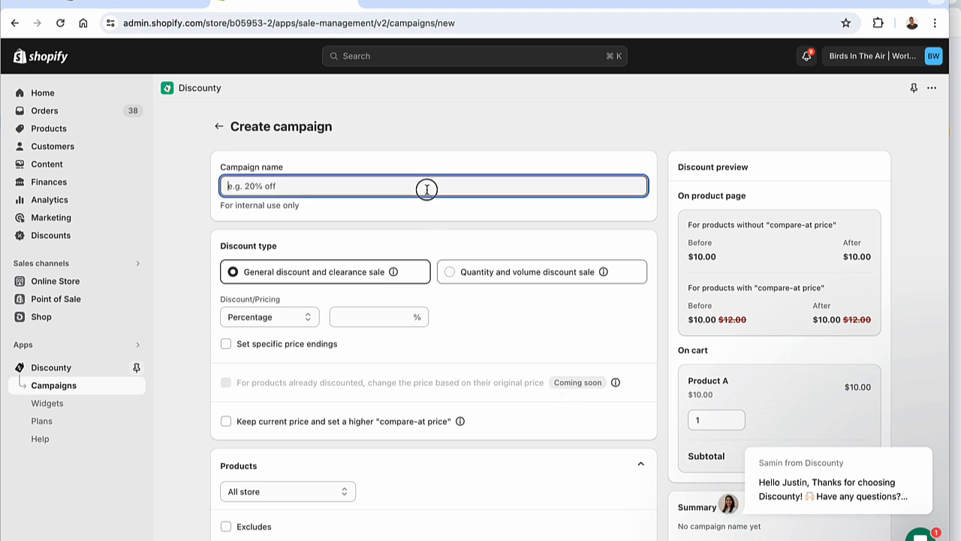
pyautogui.write('Test1')
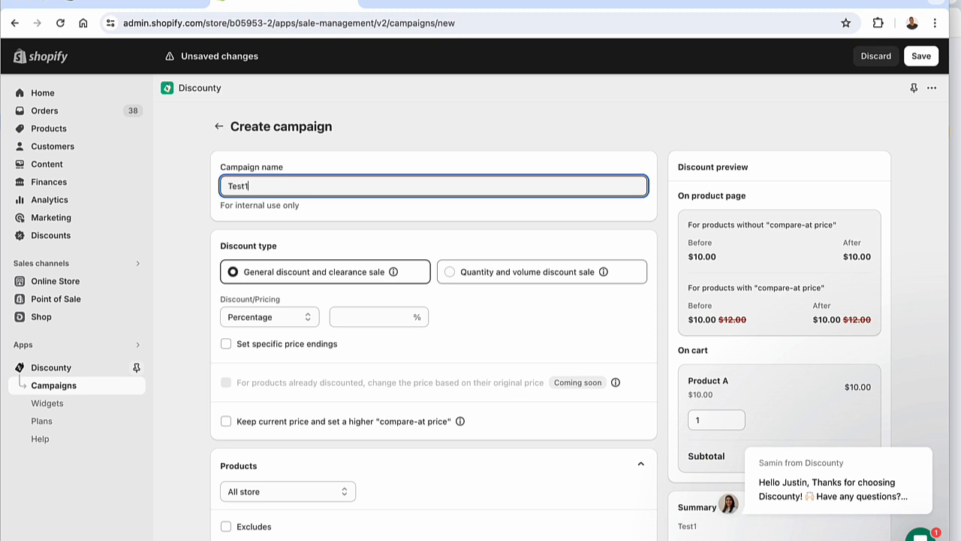
pyautogui.click(182, 219)
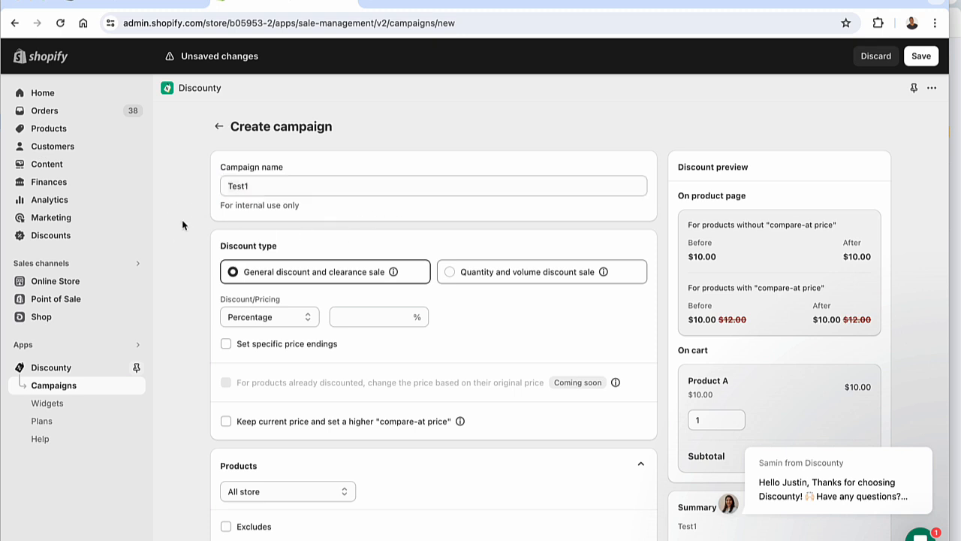
# Compare the options, explanations and previews of the general and the quantity and volume discount types, ending on General discount and clearance sale
pyautogui.scroll(-1, 182, 218)
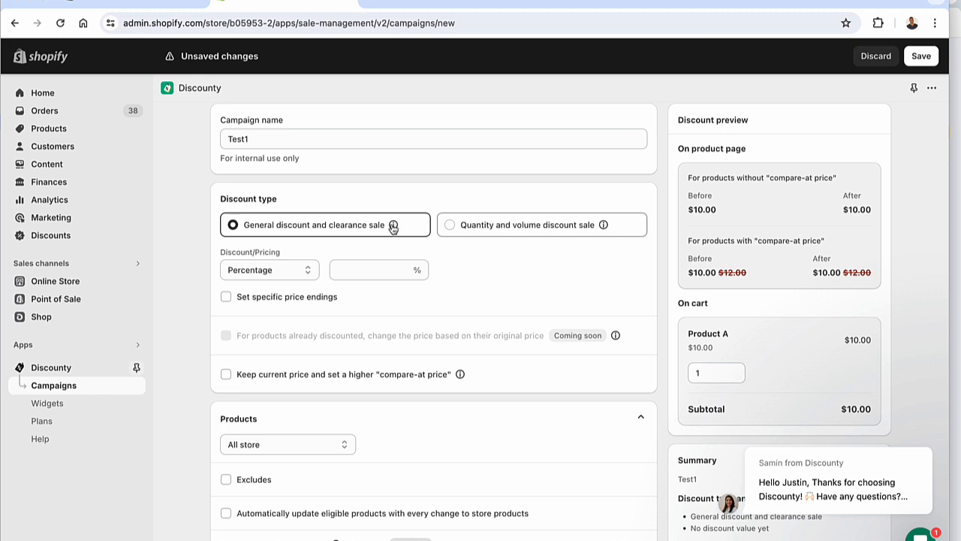
pyautogui.moveTo(604, 229)
pyautogui.click(541, 231)
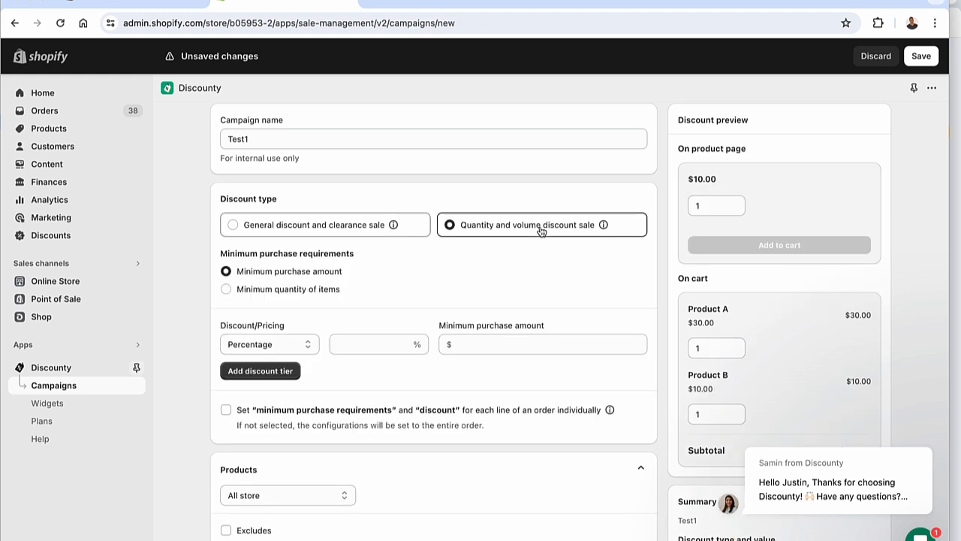
pyautogui.click(319, 230)
pyautogui.moveTo(393, 227)
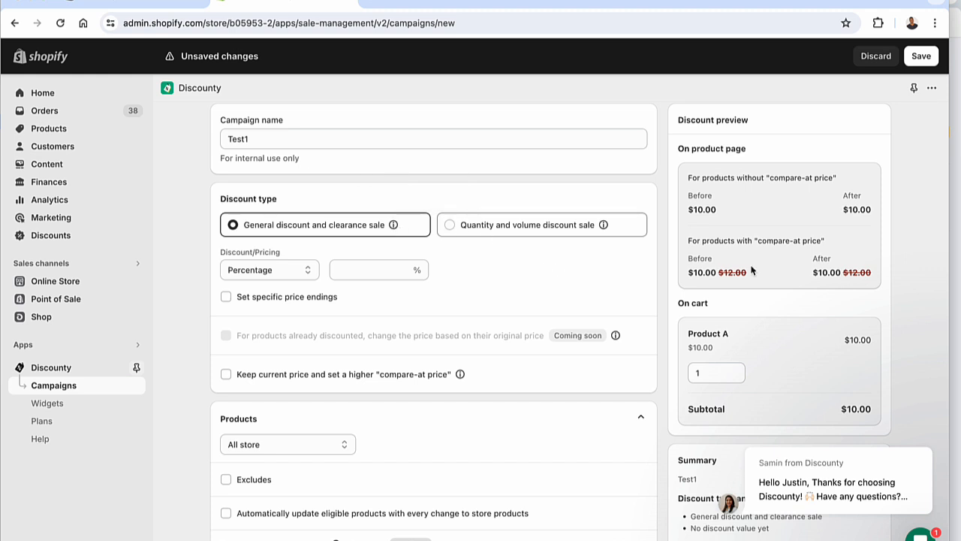
pyautogui.moveTo(723, 273); pyautogui.dragTo(749, 277)
pyautogui.click(597, 224)
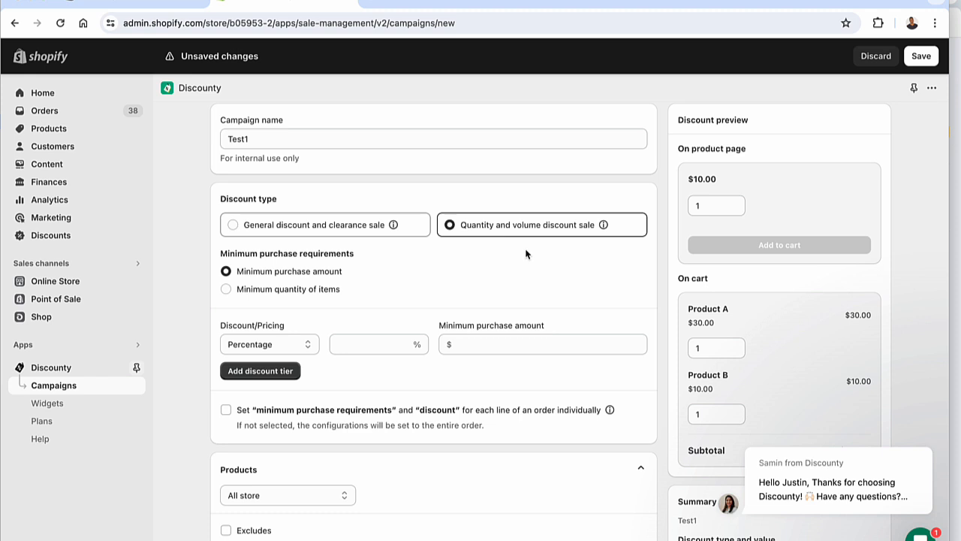
pyautogui.moveTo(602, 227)
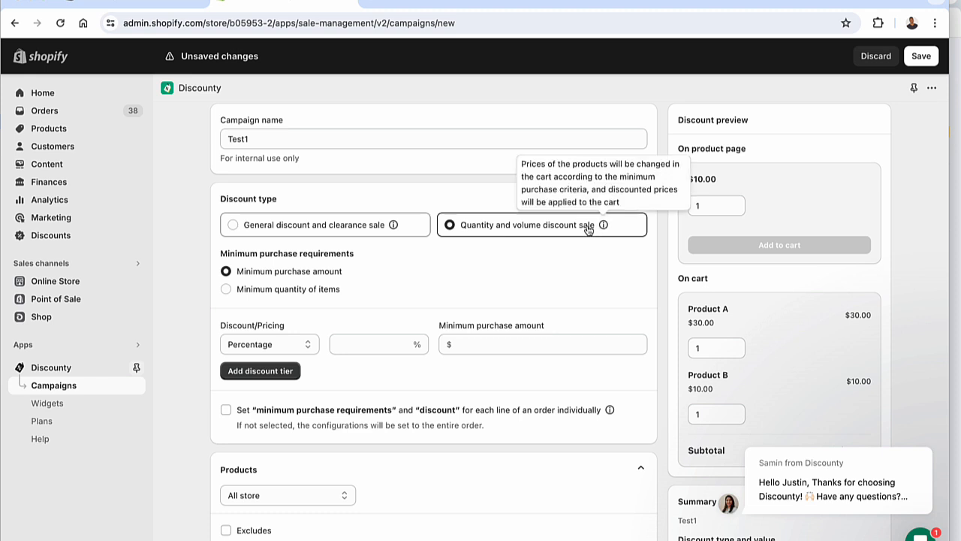
pyautogui.click(299, 235)
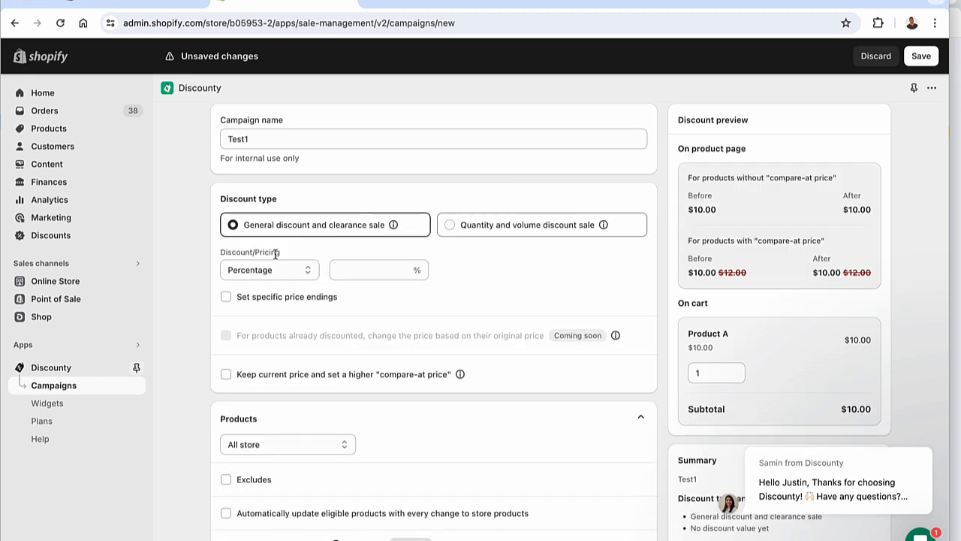
# Try the New price option for the general discount, return to Percentage and set the discount to 50%
pyautogui.click(255, 269)
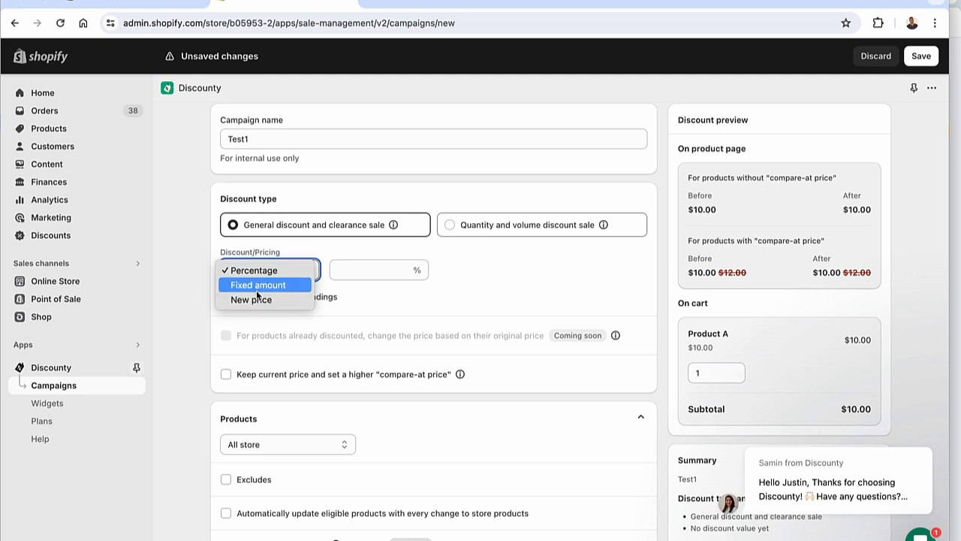
pyautogui.click(254, 298)
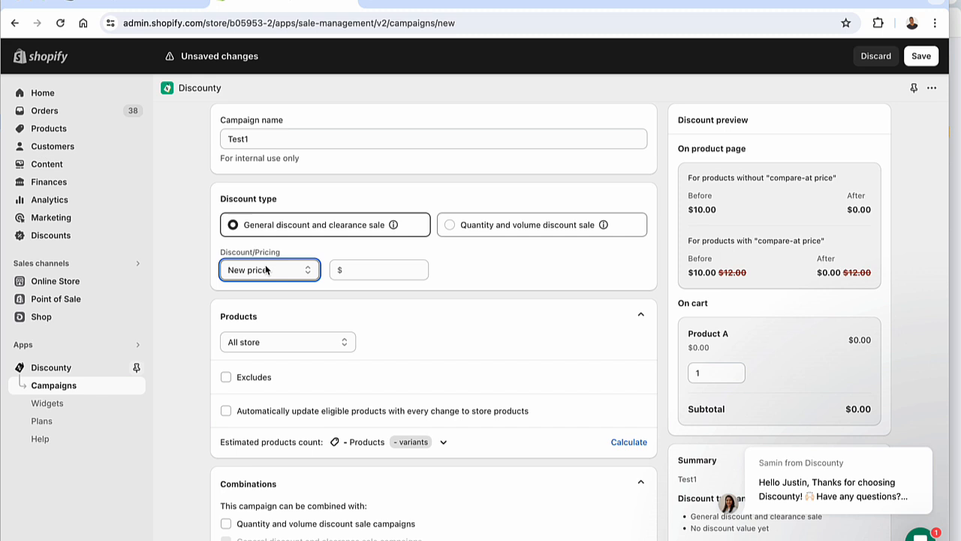
pyautogui.click(266, 267)
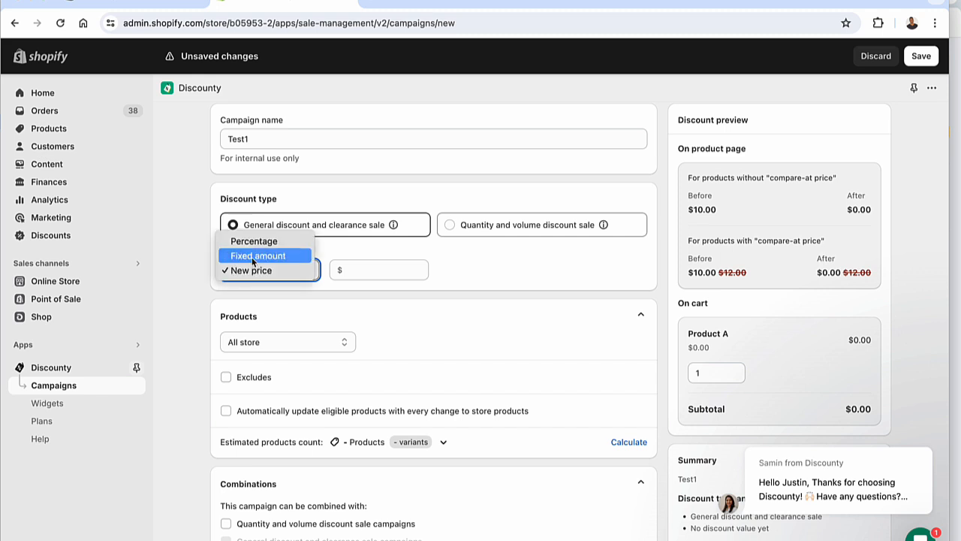
pyautogui.click(251, 241)
pyautogui.click(364, 269)
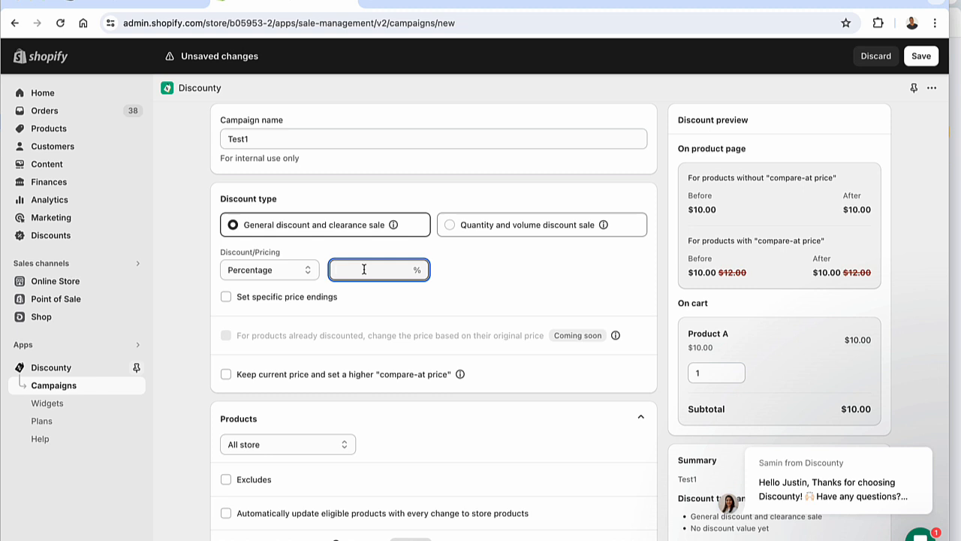
pyautogui.write('50')
pyautogui.click(552, 281)
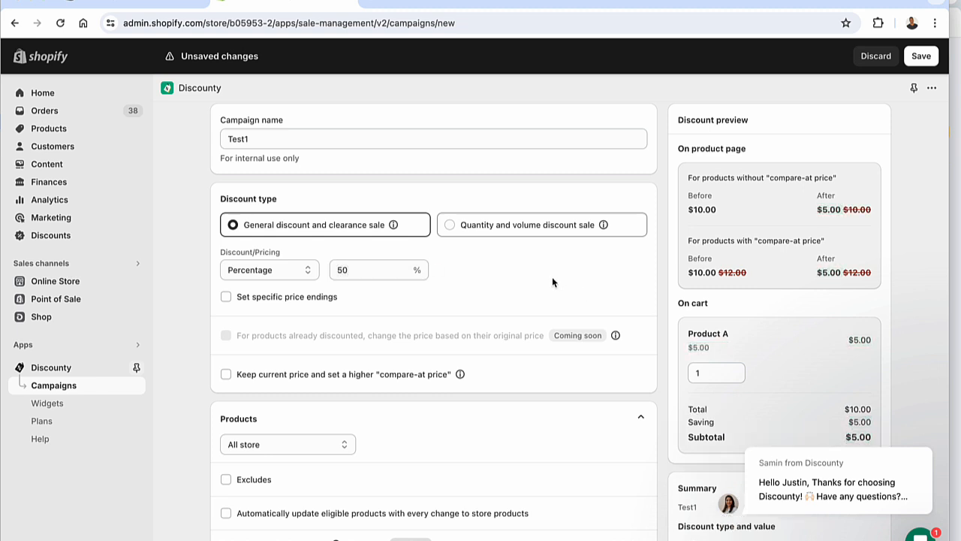
# Try the specific price endings option, turn it off again and check the note about already discounted products
pyautogui.click(262, 304)
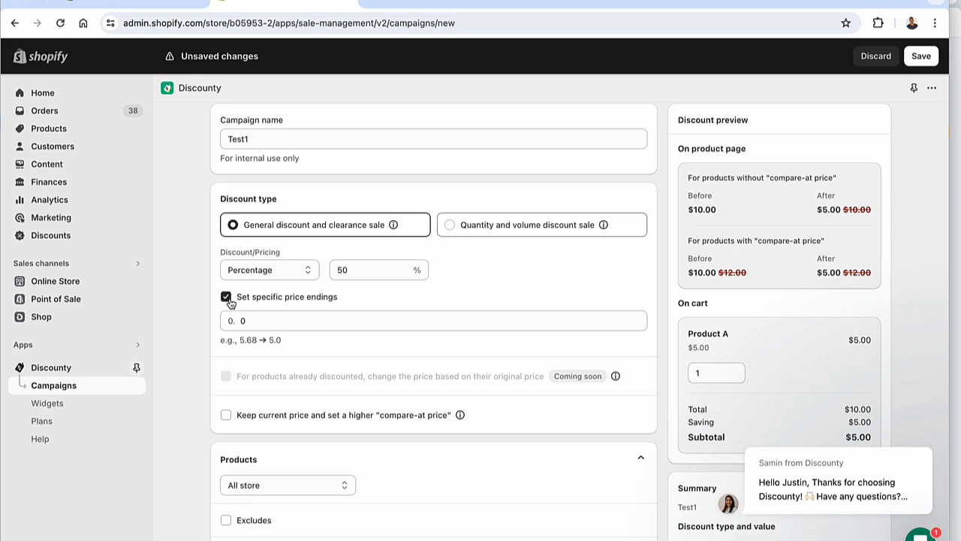
pyautogui.click(227, 299)
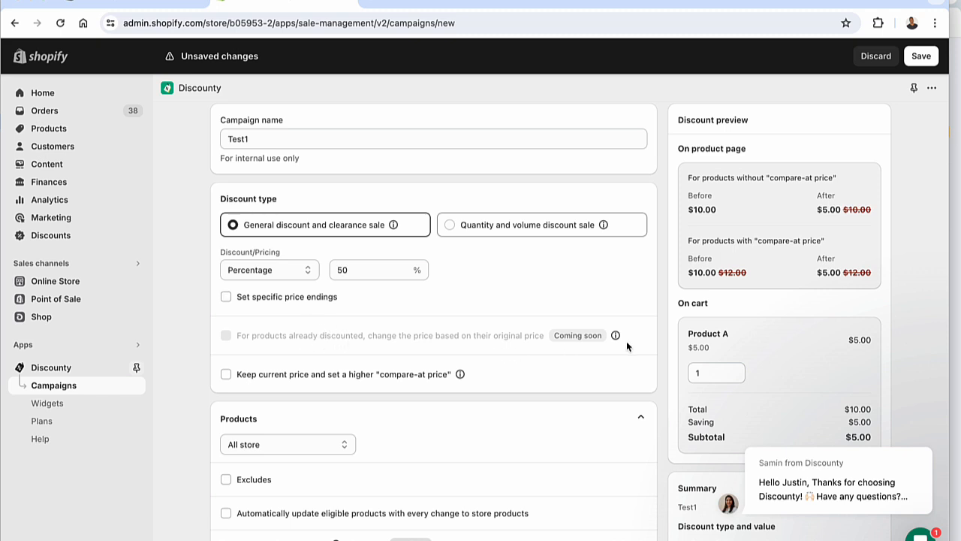
pyautogui.moveTo(613, 336)
# Try Collections as the campaign's product scope, switch to Products and variants, and browse the selectable products without adding any
pyautogui.scroll(-1, 433, 326)
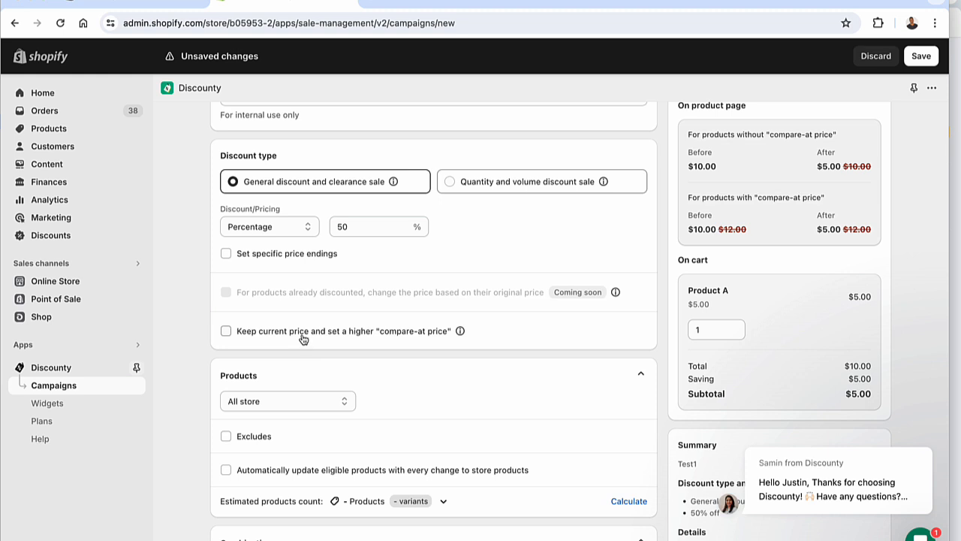
pyautogui.scroll(-3, 303, 339)
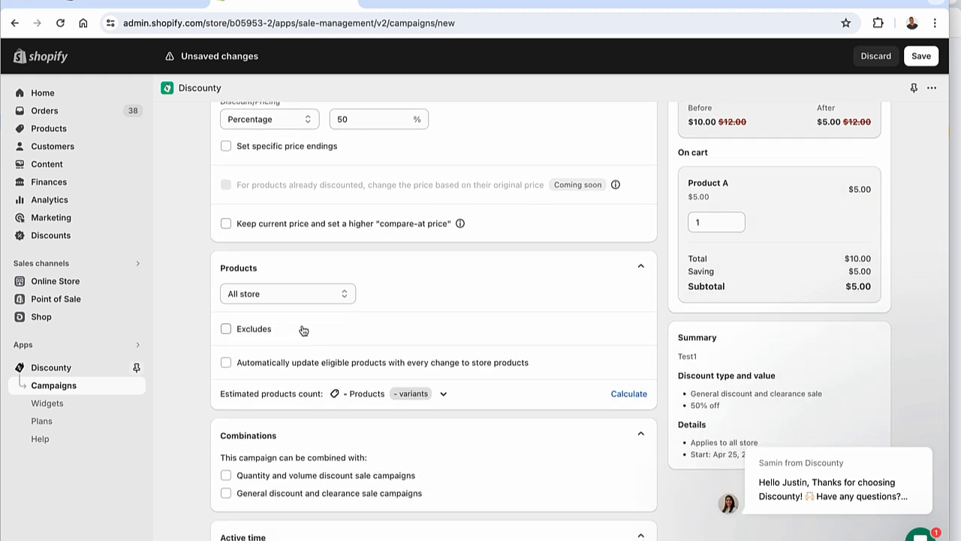
pyautogui.click(295, 297)
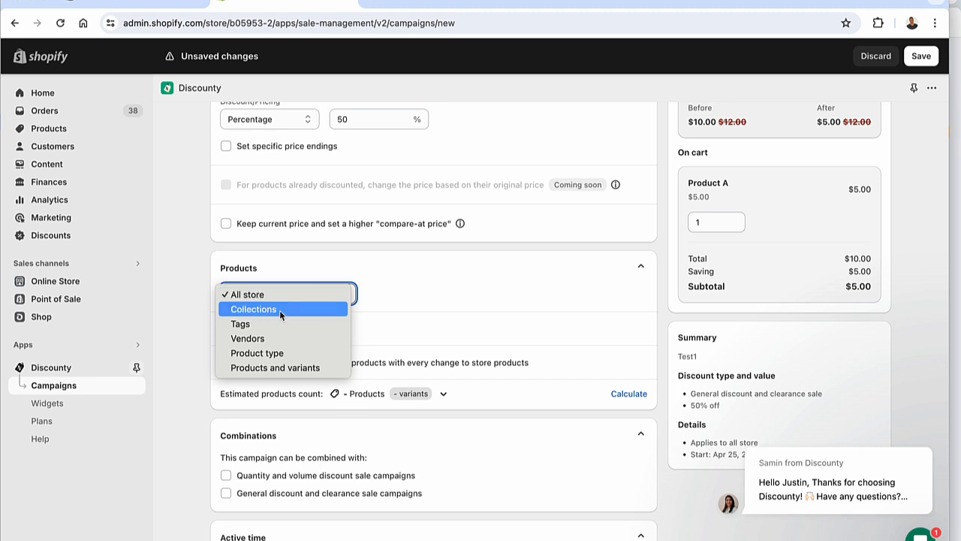
pyautogui.click(279, 311)
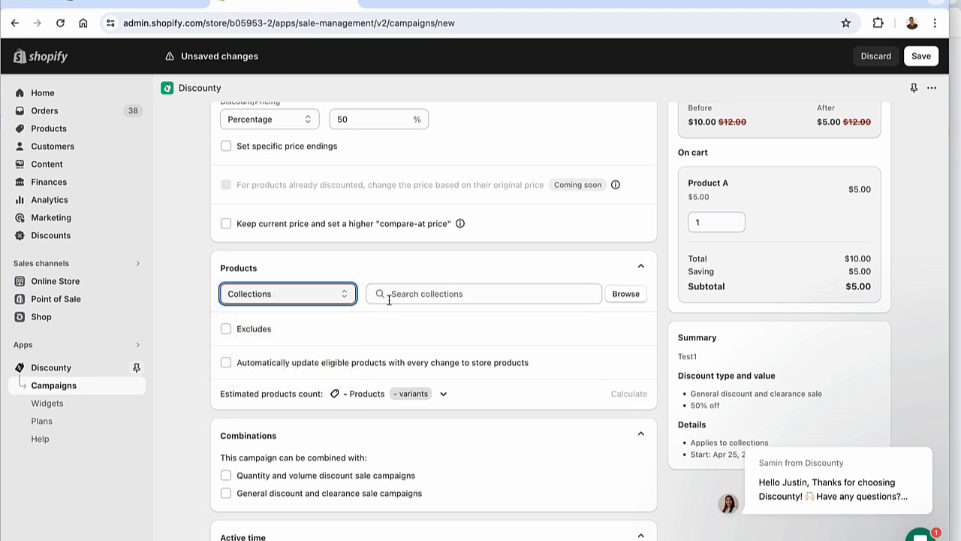
pyautogui.click(307, 296)
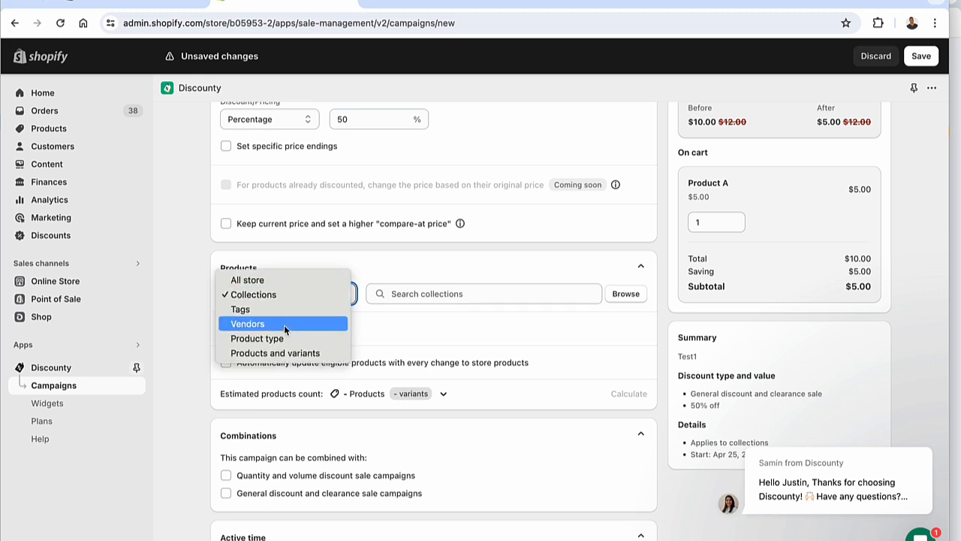
pyautogui.click(276, 353)
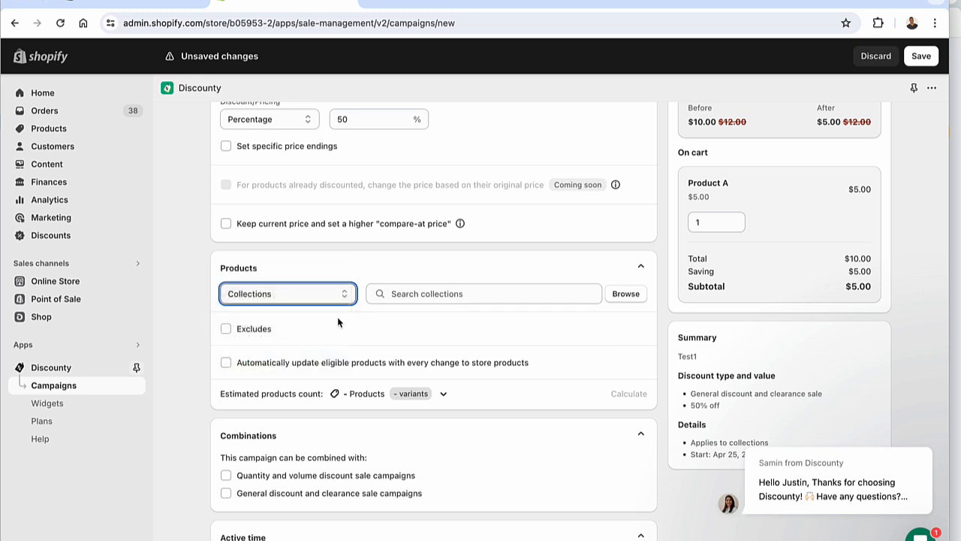
pyautogui.click(373, 293)
pyautogui.click(625, 295)
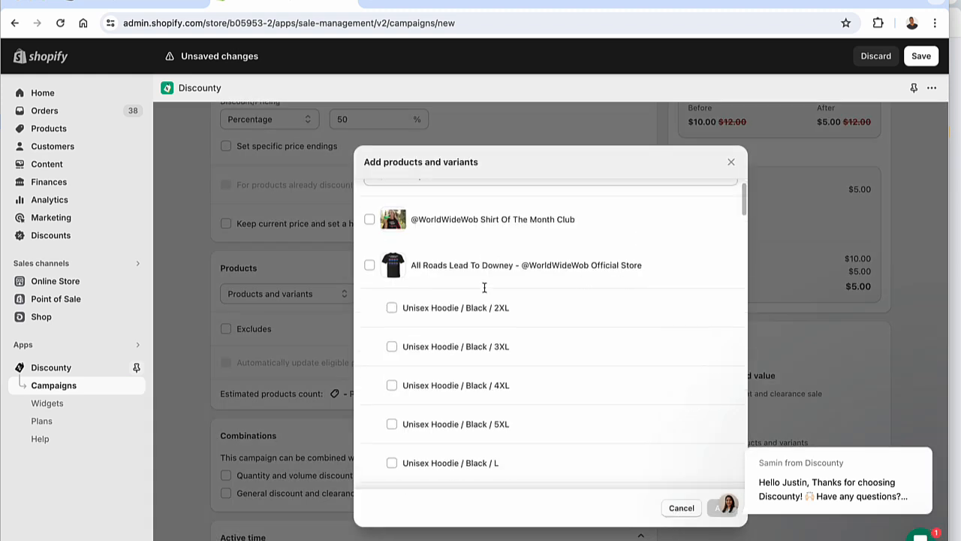
pyautogui.scroll(-1, 484, 288)
pyautogui.click(681, 508)
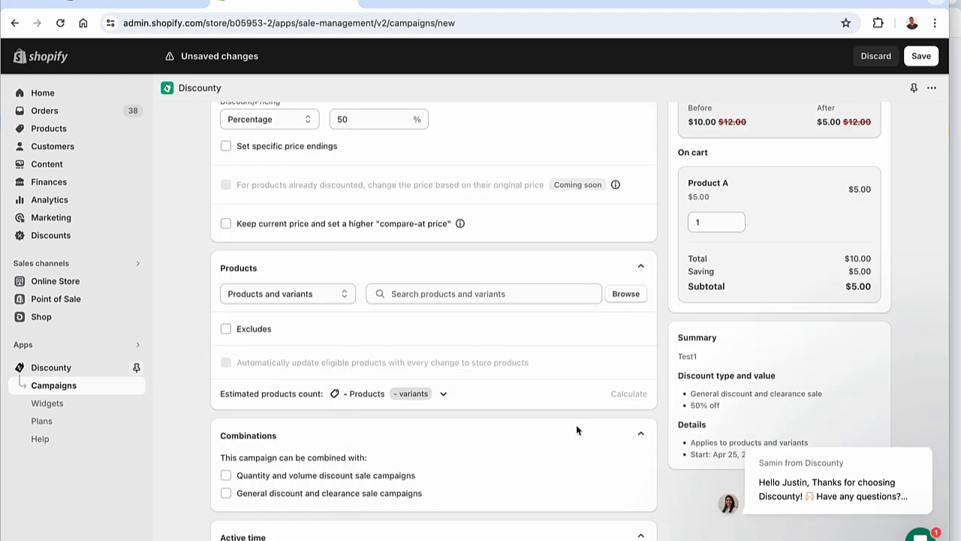
pyautogui.click(423, 299)
pyautogui.click(623, 294)
pyautogui.click(369, 243)
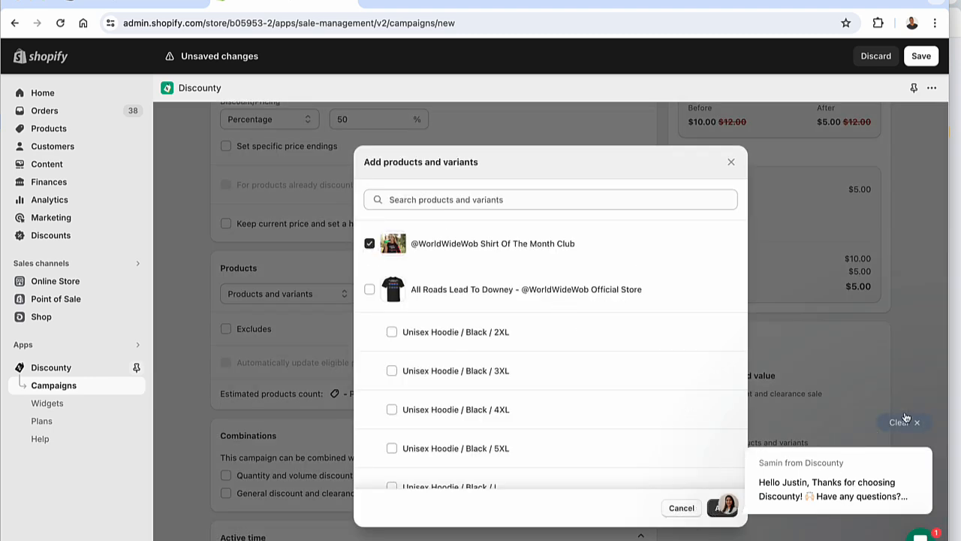
pyautogui.click(904, 421)
pyautogui.click(724, 507)
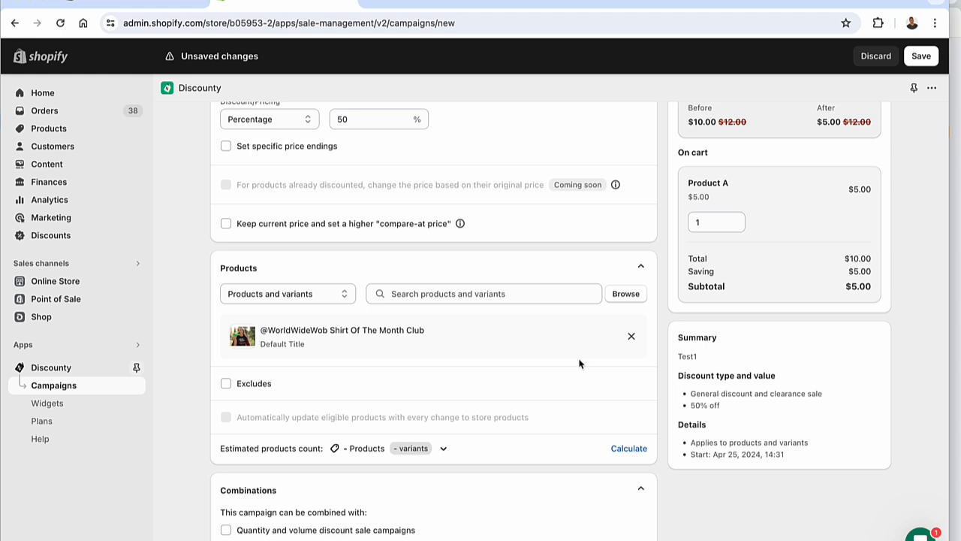
pyautogui.click(631, 336)
# Switch the product scope to Collections, look through the available collections without adding any, and set the scope to All store
pyautogui.click(333, 293)
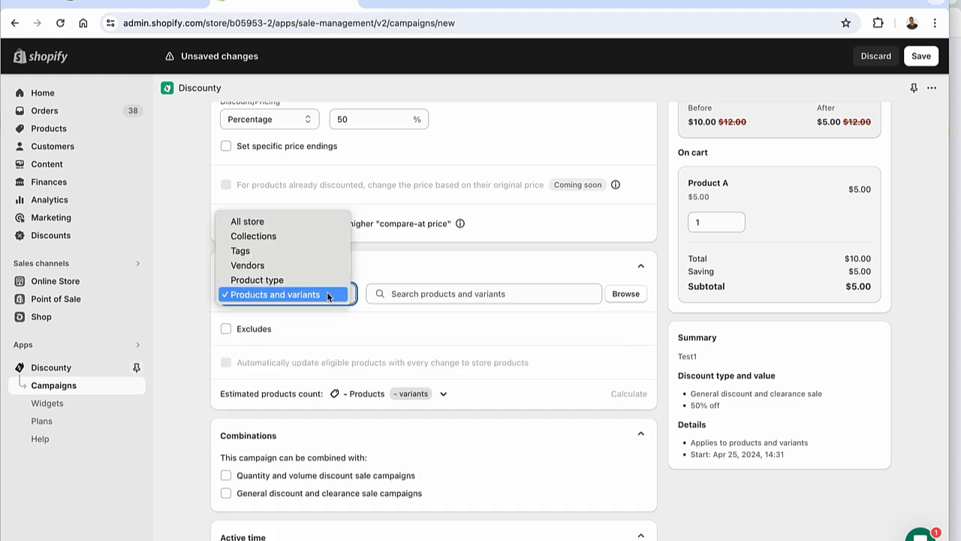
pyautogui.click(294, 237)
pyautogui.click(619, 296)
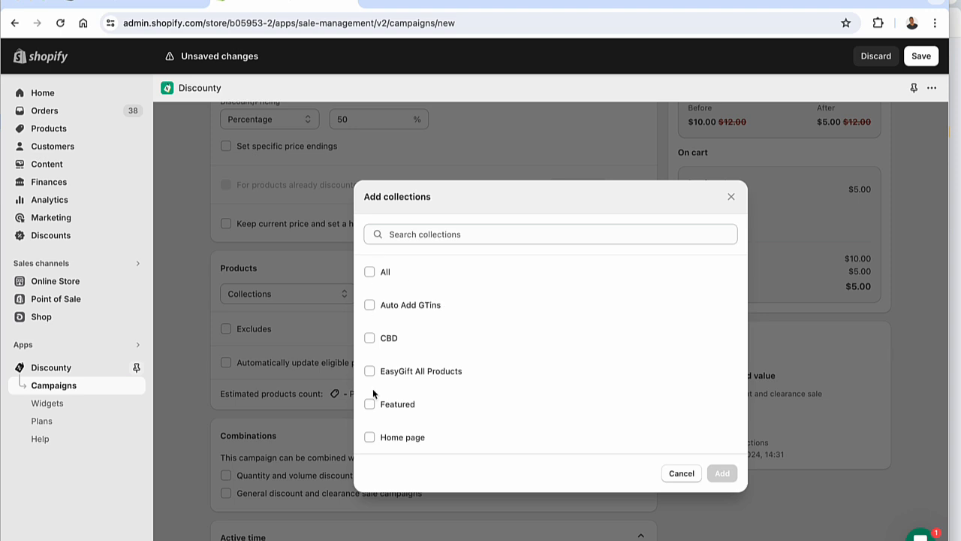
pyautogui.click(679, 473)
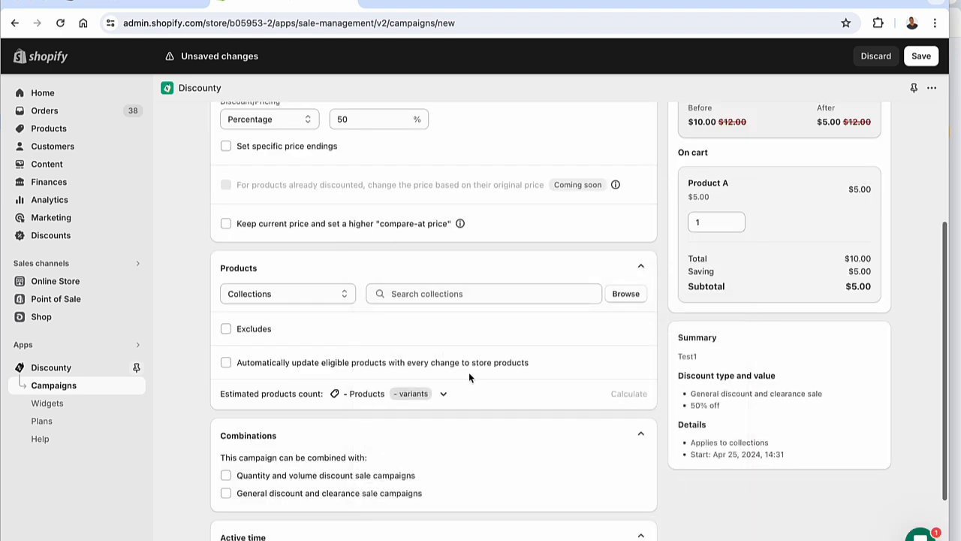
pyautogui.click(321, 293)
pyautogui.click(300, 277)
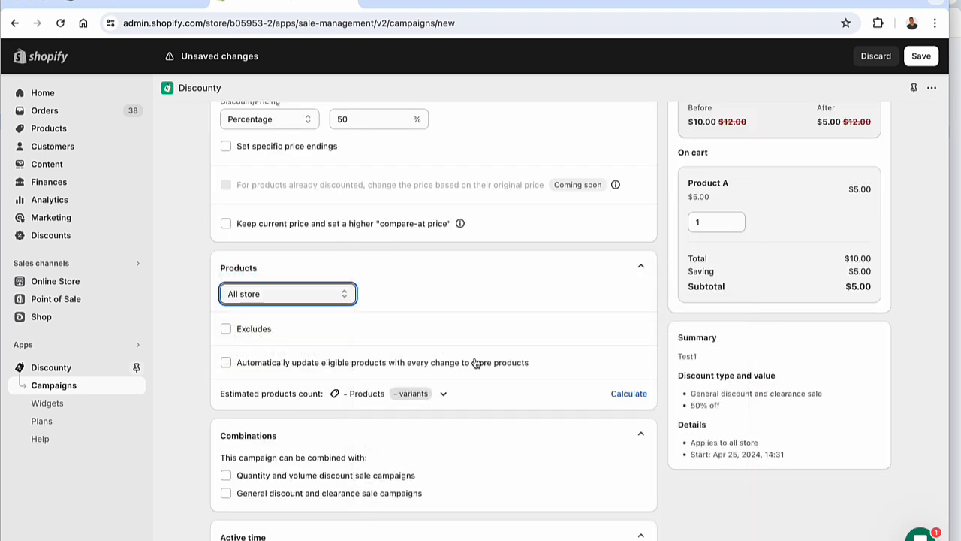
pyautogui.click(248, 330)
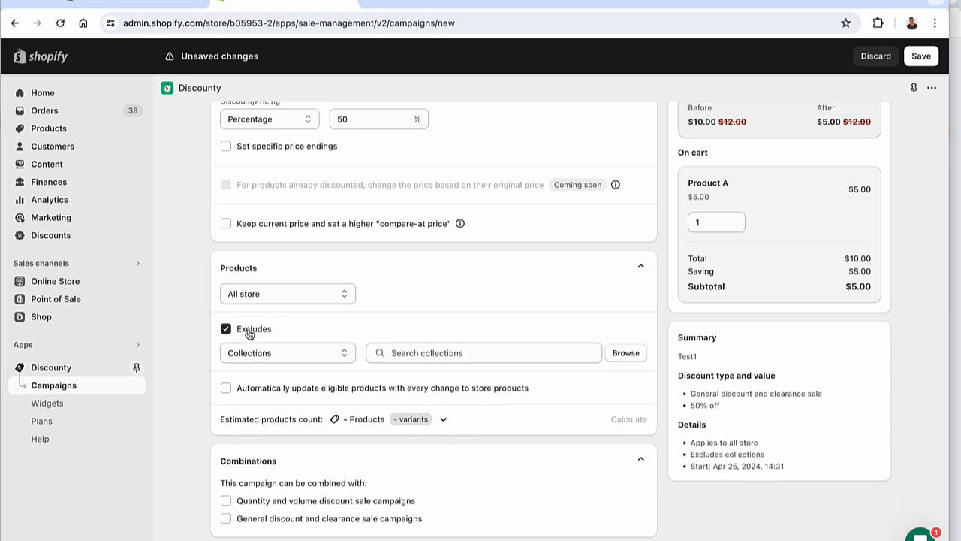
pyautogui.click(283, 350)
pyautogui.click(278, 410)
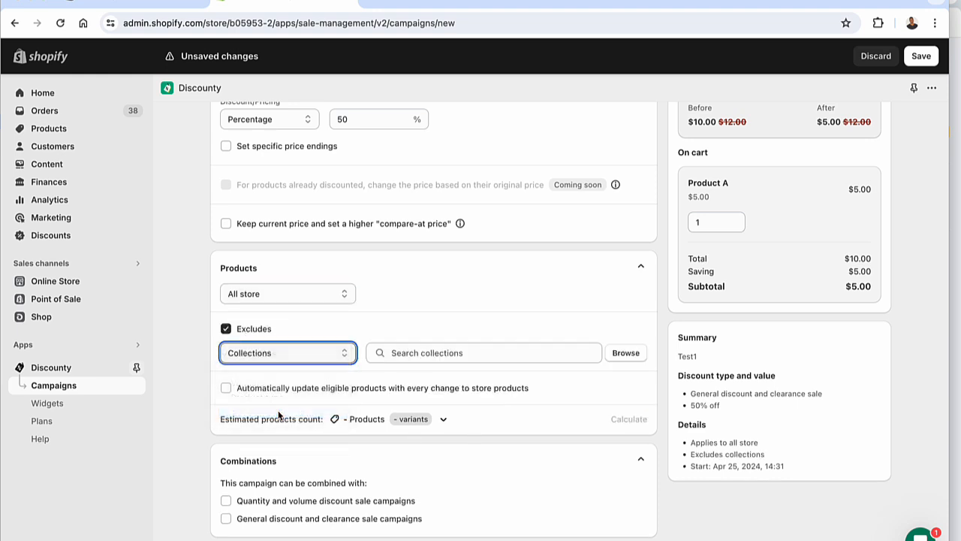
pyautogui.click(624, 353)
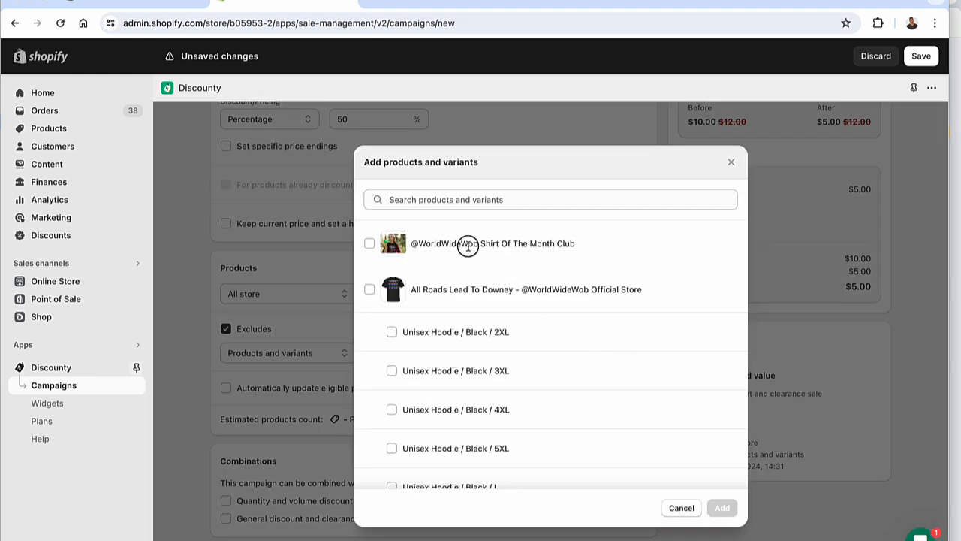
pyautogui.click(370, 244)
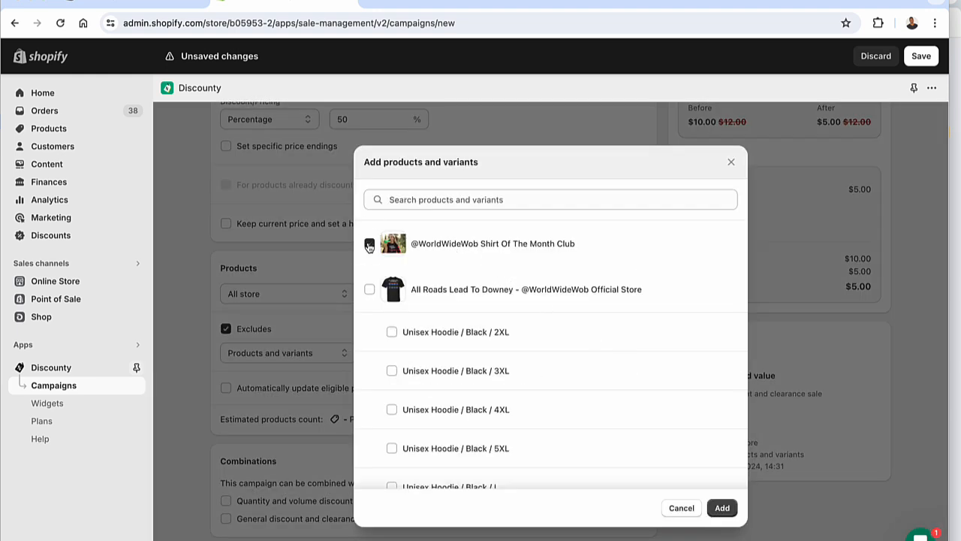
pyautogui.click(721, 508)
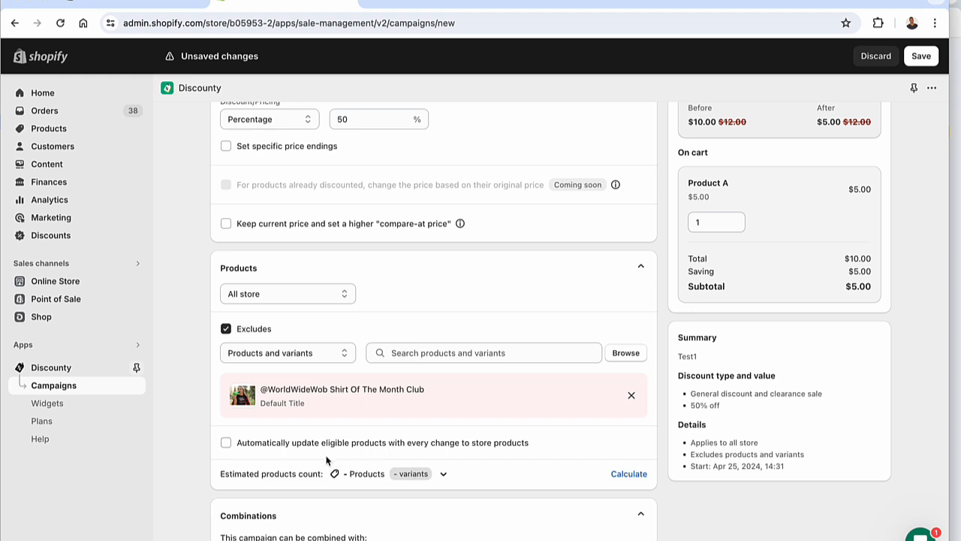
# Calculate the estimated number of products and variants covered by the campaign
pyautogui.scroll(-3, 327, 445)
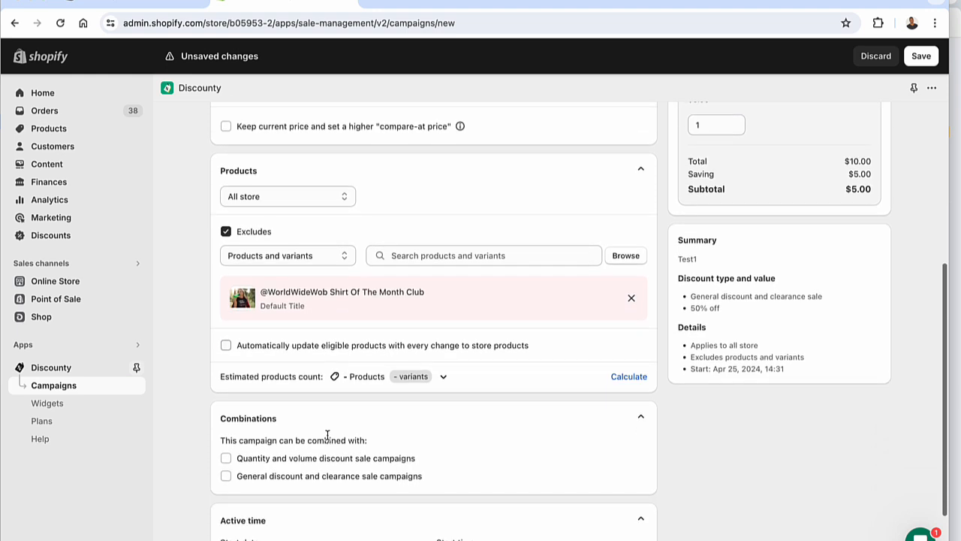
pyautogui.click(434, 378)
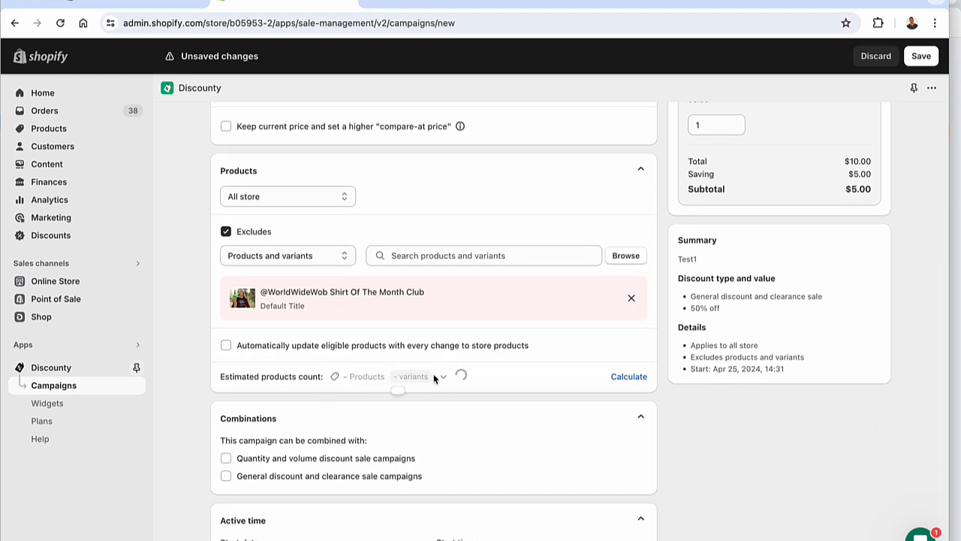
pyautogui.click(435, 380)
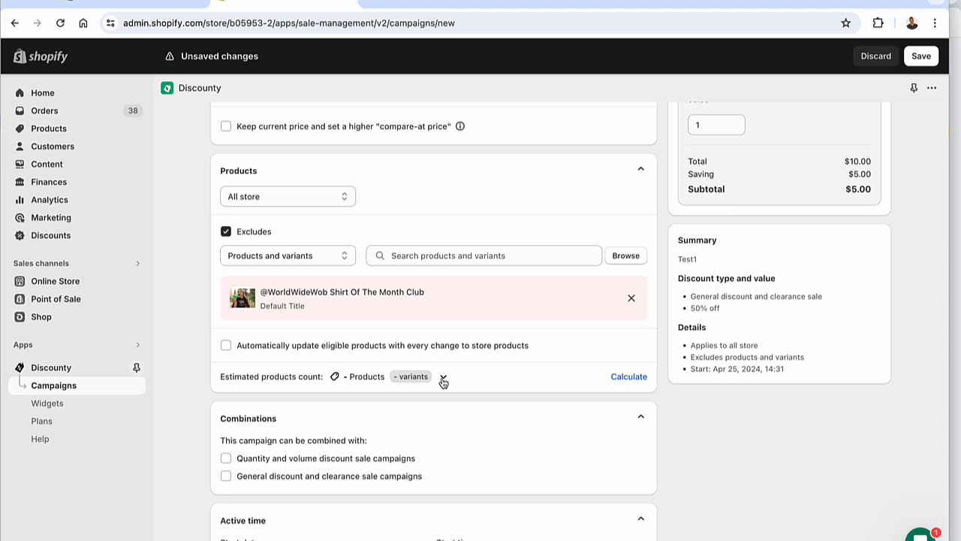
pyautogui.click(443, 382)
pyautogui.click(623, 377)
pyautogui.scroll(-2, 590, 374)
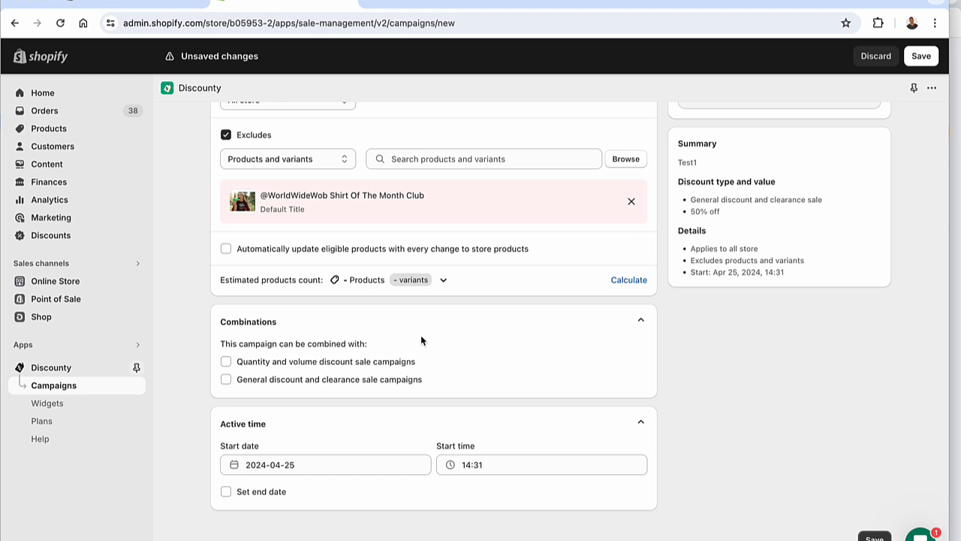
pyautogui.scroll(1, 356, 324)
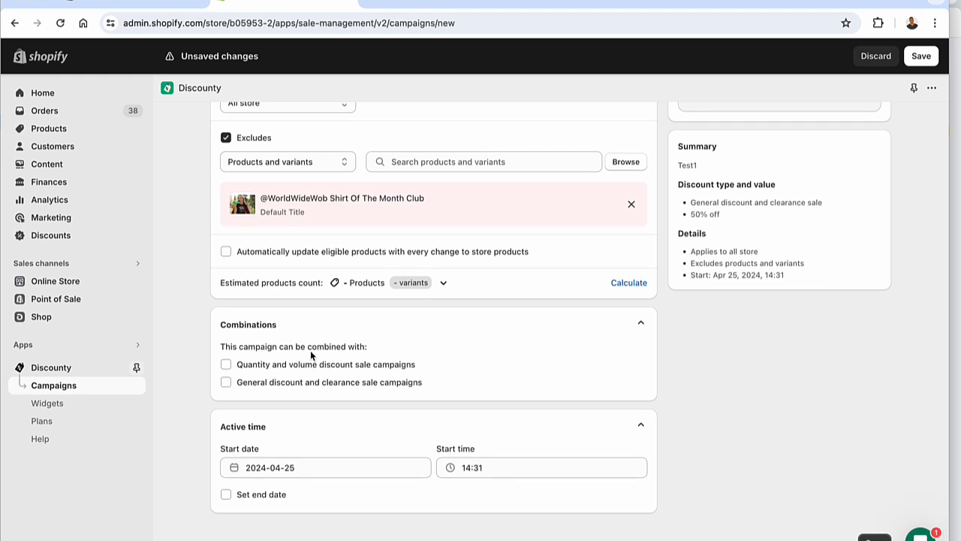
# Try allowing combinations with quantity and volume campaigns and with general discount campaigns, leaving both options off
pyautogui.click(224, 365)
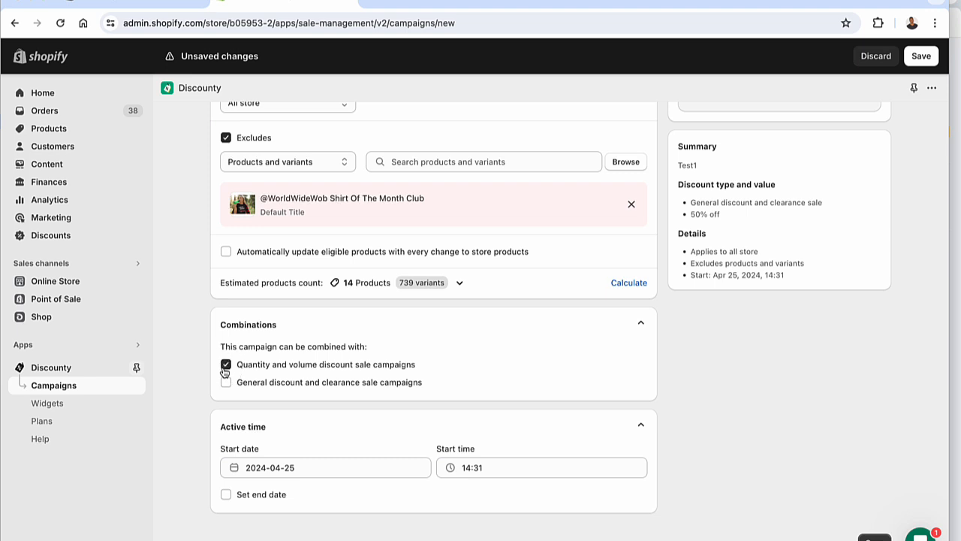
pyautogui.click(223, 368)
pyautogui.click(228, 381)
pyautogui.click(228, 382)
pyautogui.scroll(2, 260, 327)
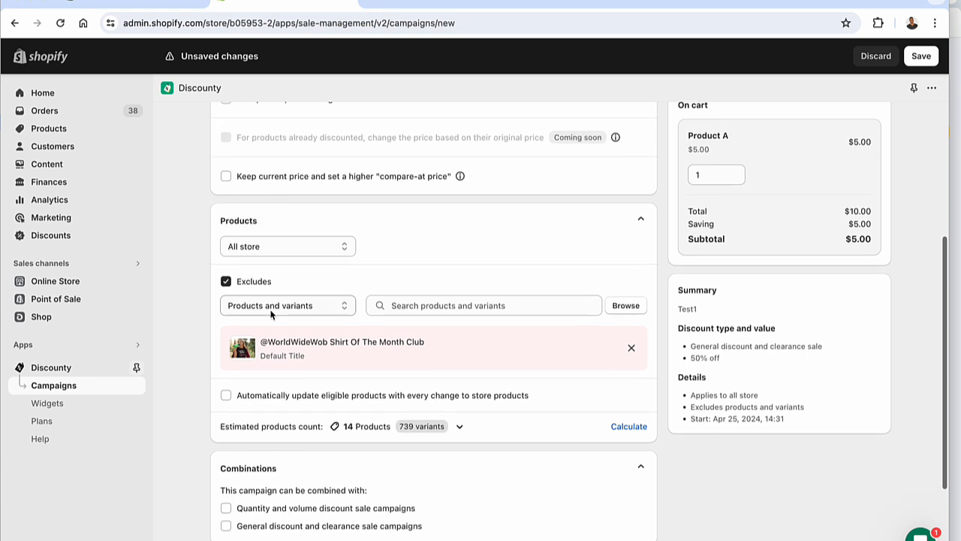
pyautogui.scroll(-2, 273, 314)
pyautogui.scroll(1, 237, 342)
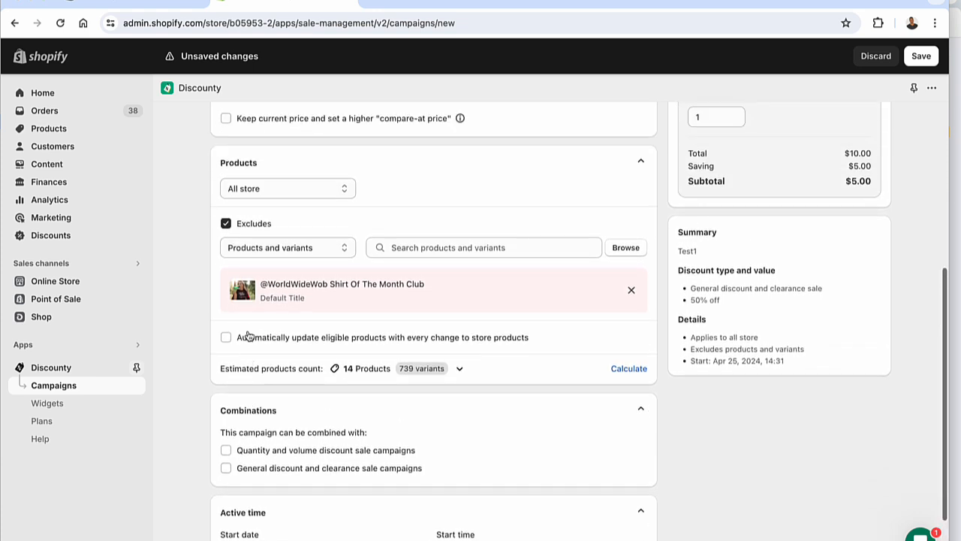
pyautogui.click(226, 451)
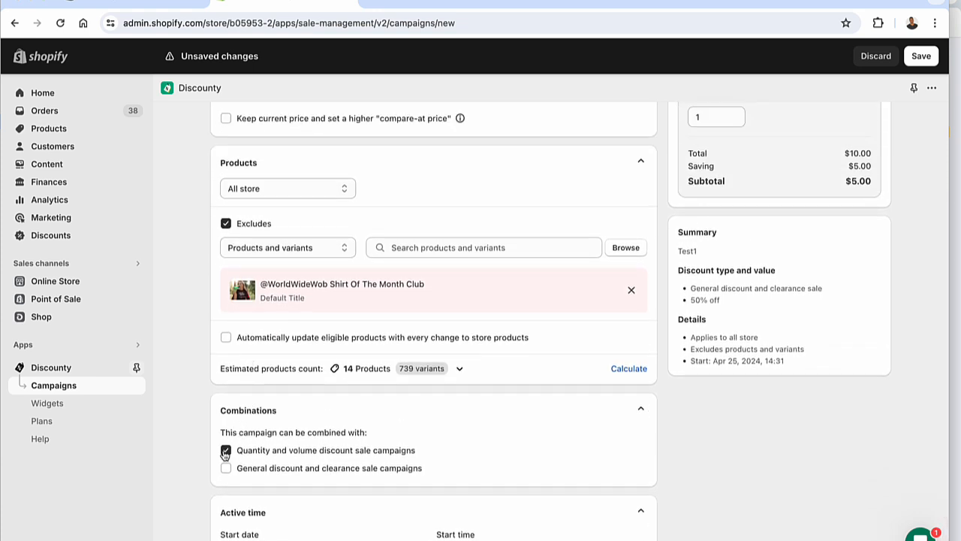
pyautogui.click(225, 451)
pyautogui.scroll(-1, 289, 394)
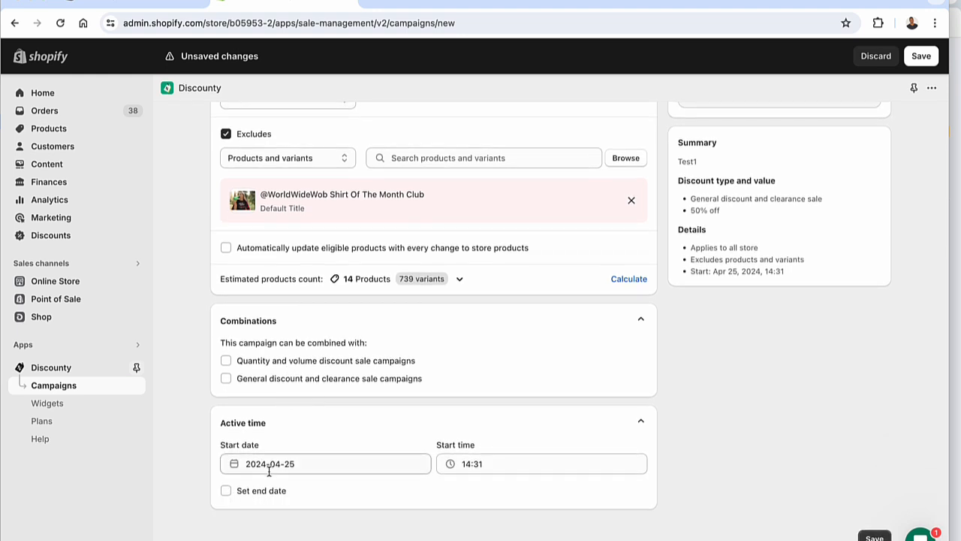
# Try adding an end date to the campaign's active time, view the start and end date calendars, and leave the end date off
pyautogui.click(226, 491)
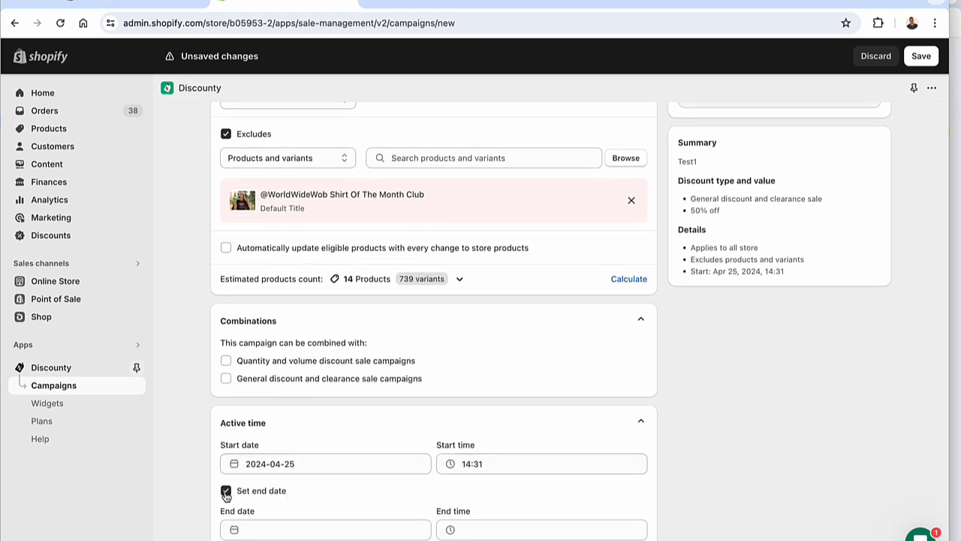
pyautogui.click(288, 463)
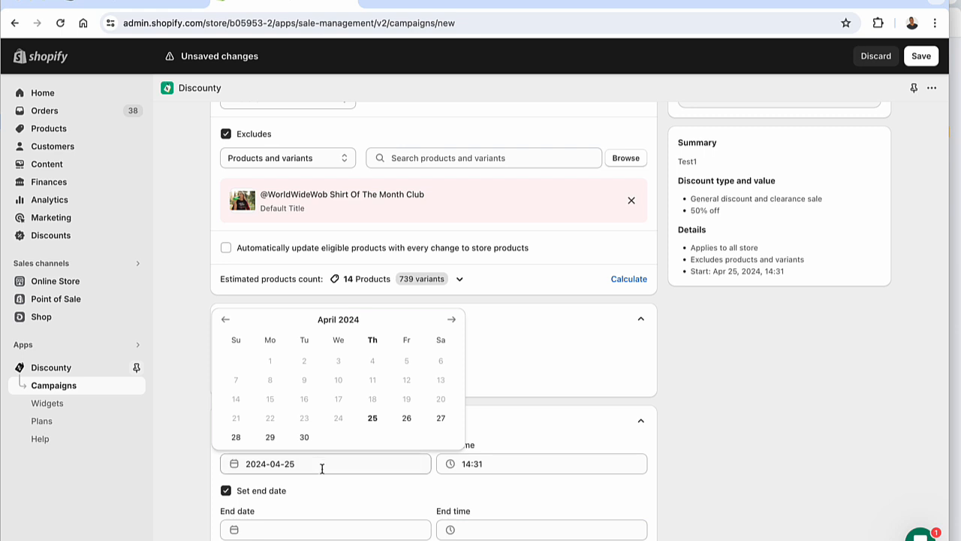
pyautogui.click(174, 503)
pyautogui.click(249, 526)
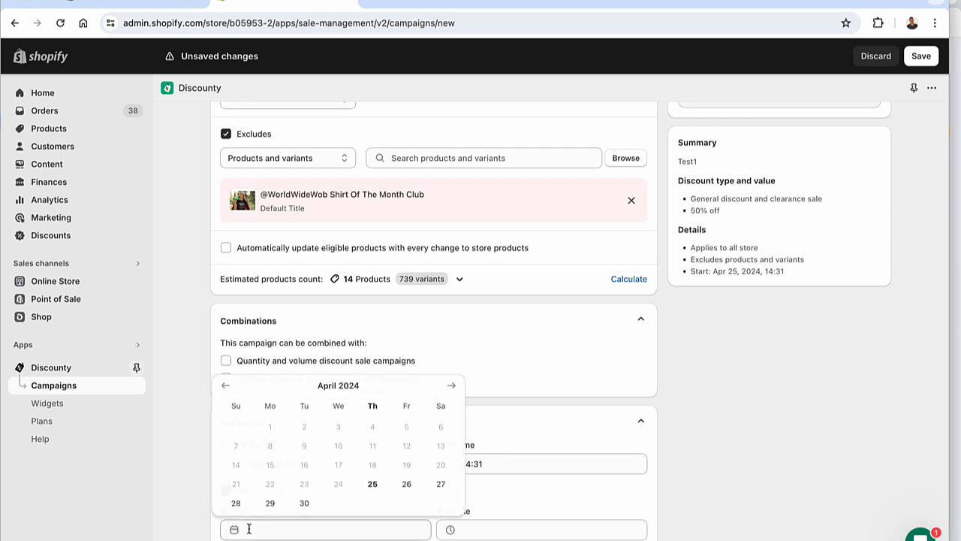
pyautogui.click(174, 529)
pyautogui.click(226, 490)
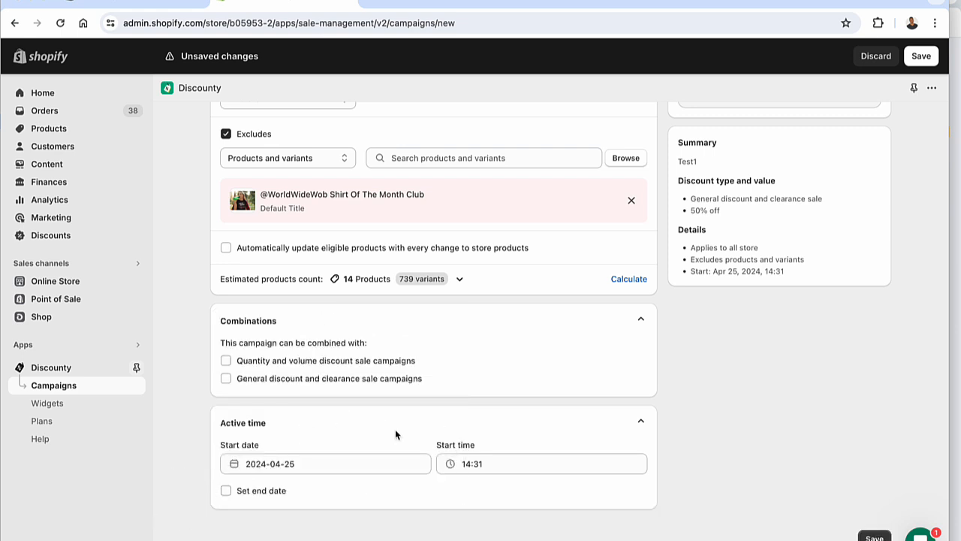
# Review the campaign's discount type, product, exclusion, combination and active time settings together with the discount preview and summary
pyautogui.scroll(5, 615, 360)
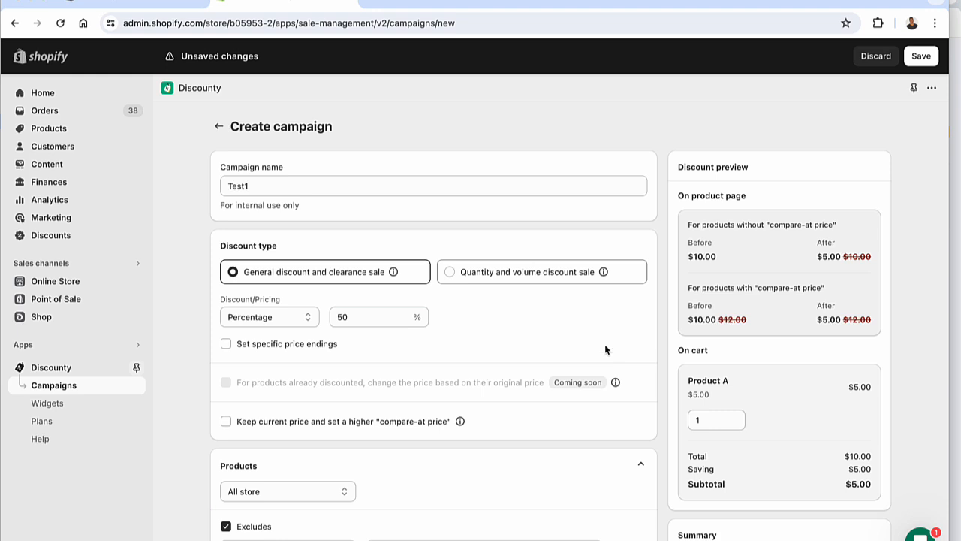
pyautogui.scroll(-2, 565, 350)
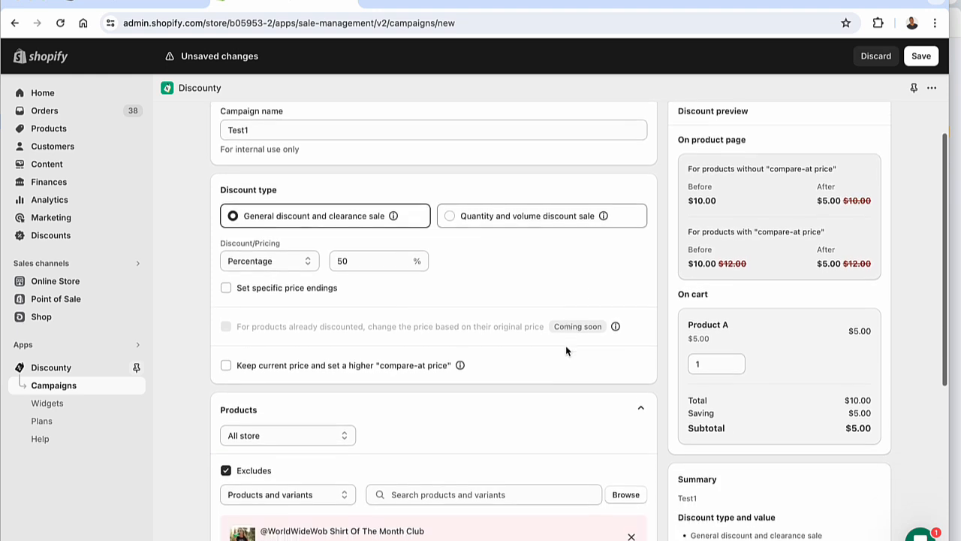
pyautogui.scroll(1, 566, 350)
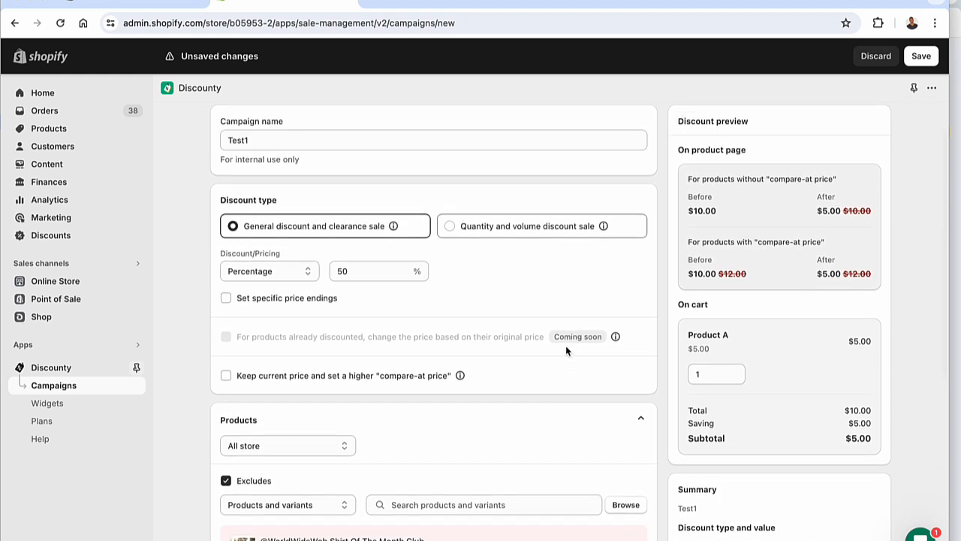
pyautogui.scroll(-4, 556, 339)
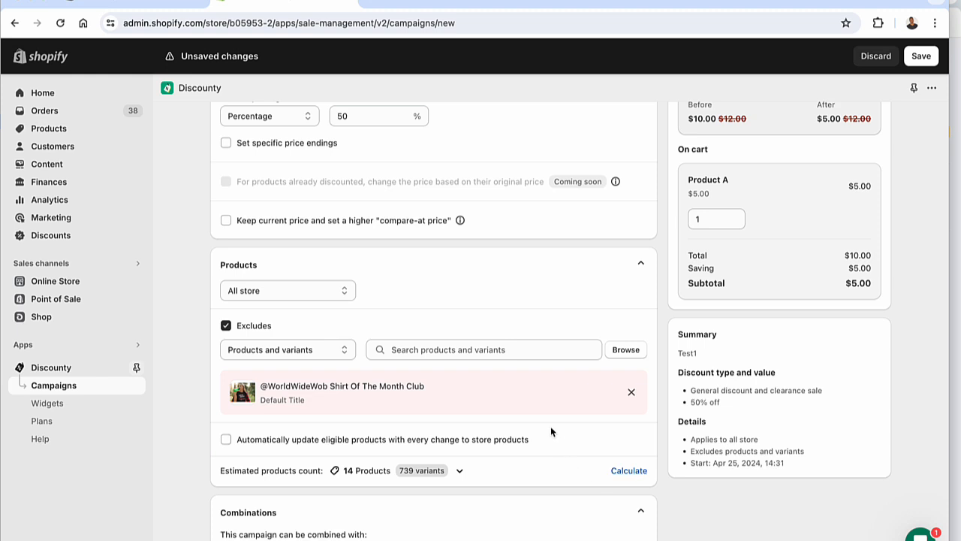
pyautogui.scroll(-2, 550, 429)
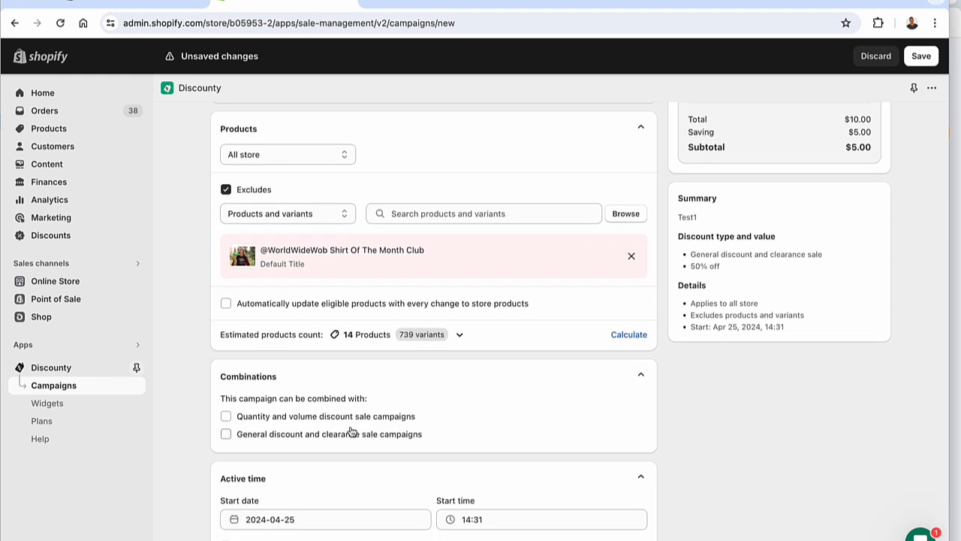
pyautogui.scroll(-1, 350, 430)
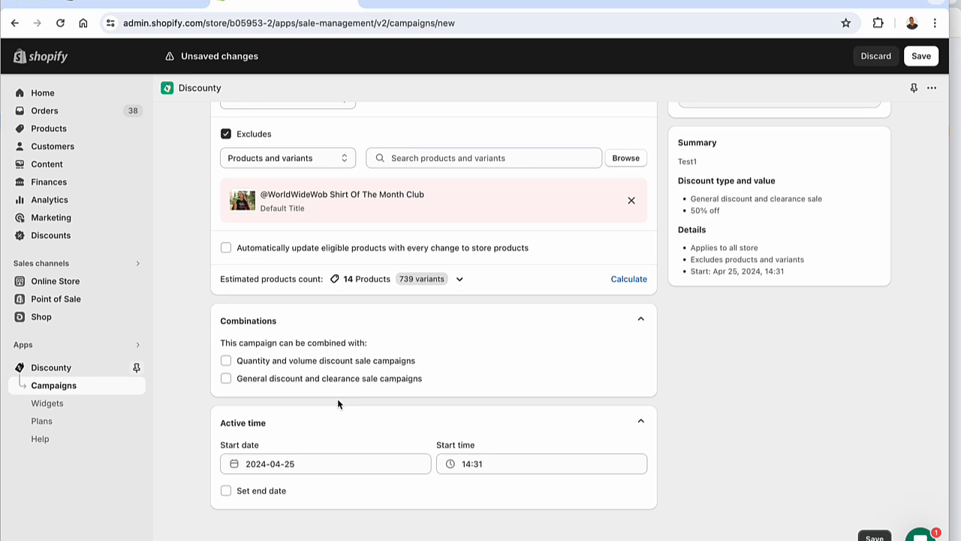
pyautogui.scroll(6, 300, 466)
pyautogui.scroll(-2, 323, 450)
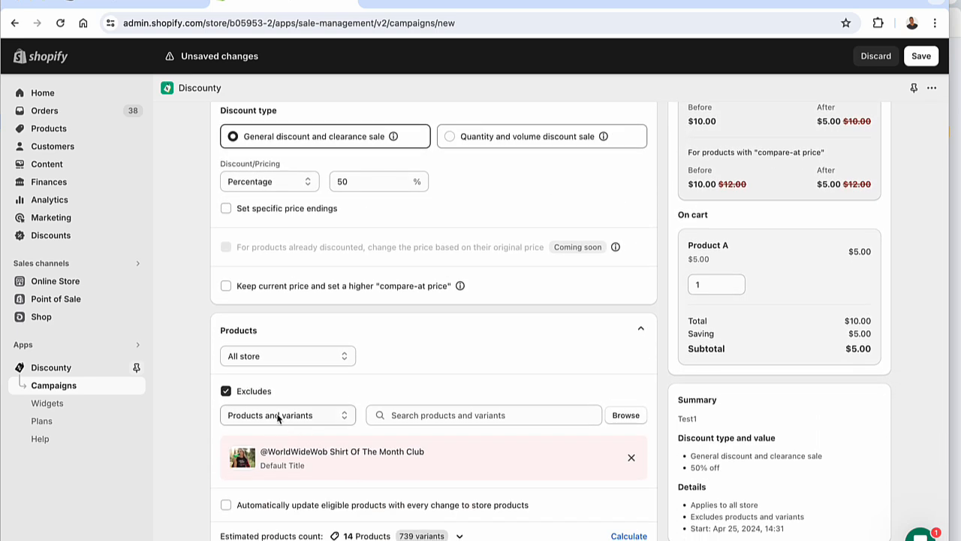
# Set the campaign's product scope to Products and variants and turn off exclusions
pyautogui.click(273, 357)
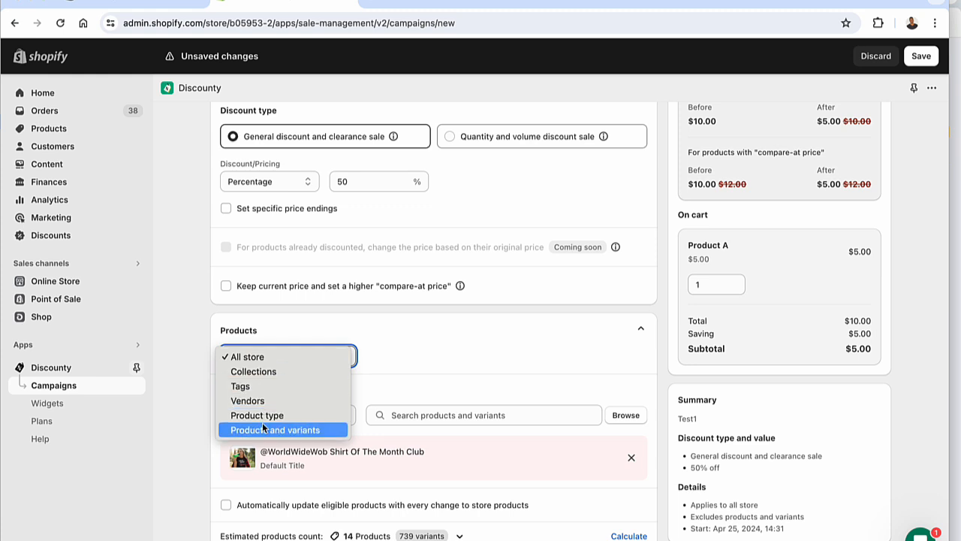
pyautogui.click(261, 429)
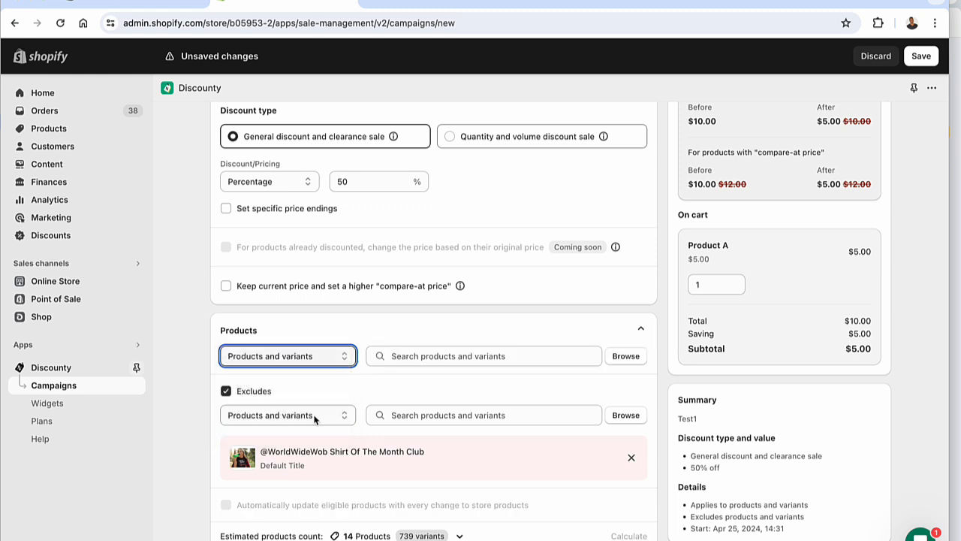
pyautogui.click(225, 391)
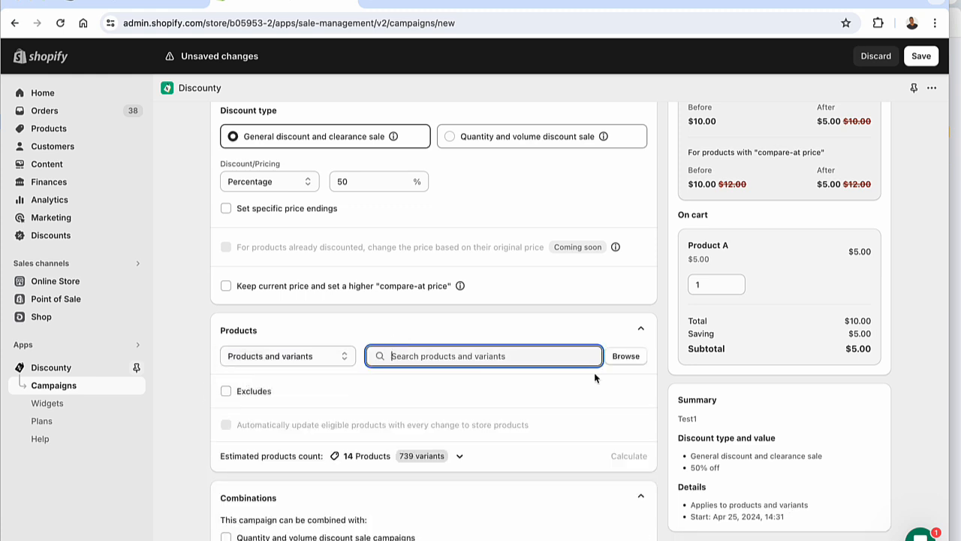
pyautogui.click(626, 357)
pyautogui.click(369, 244)
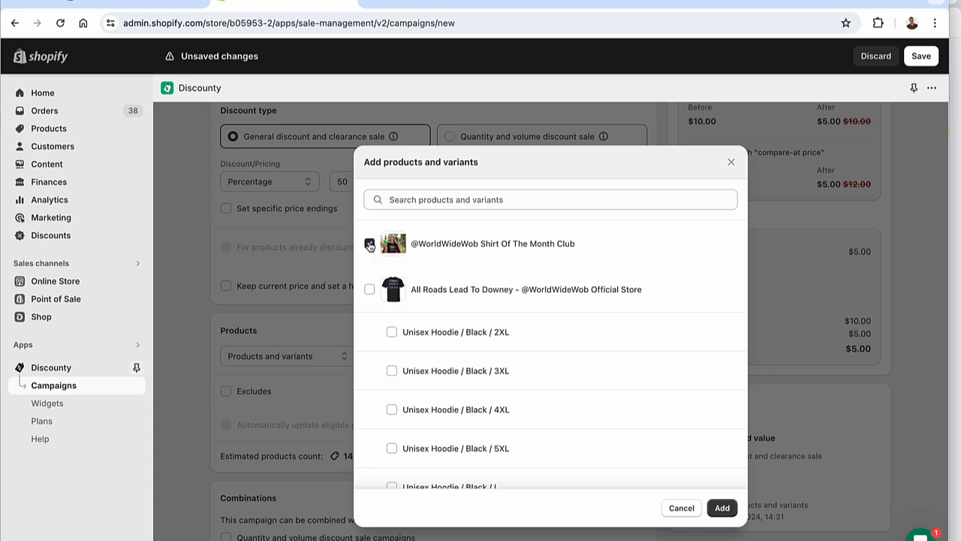
pyautogui.click(721, 504)
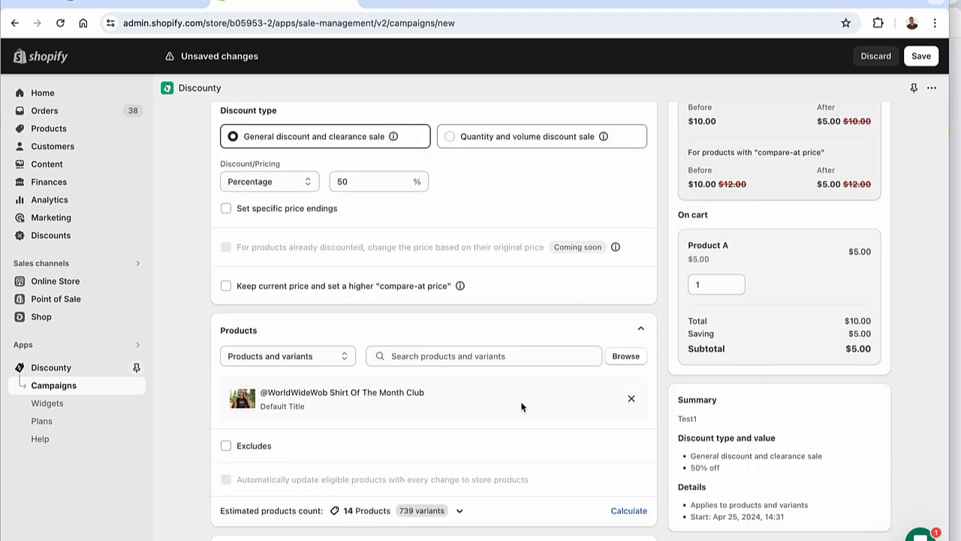
# Save the Test1 campaign and return to the list of campaigns
pyautogui.scroll(3, 452, 381)
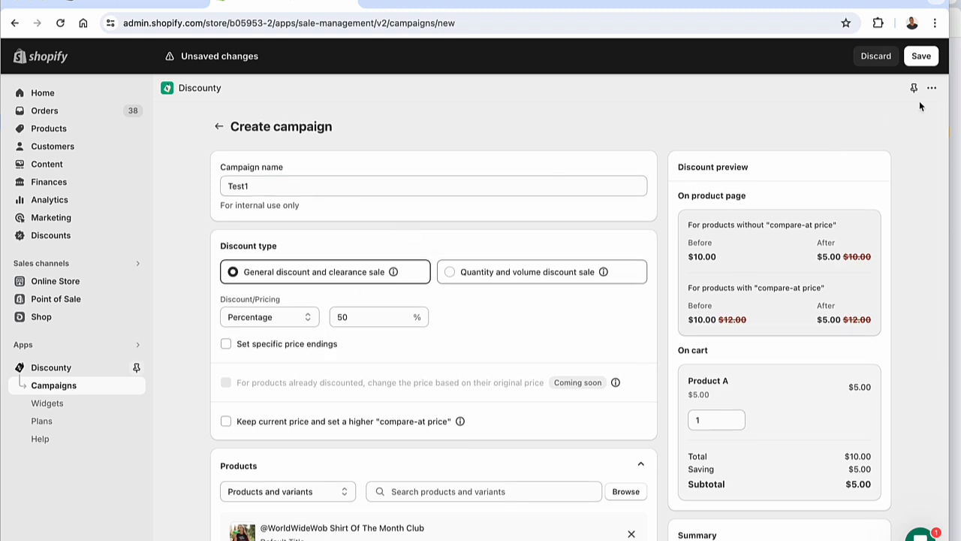
pyautogui.click(920, 57)
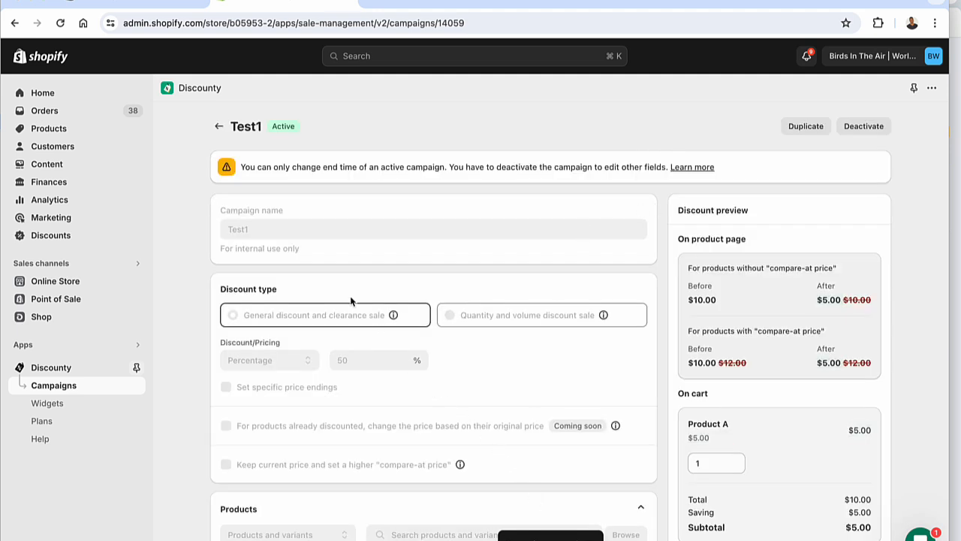
pyautogui.click(49, 392)
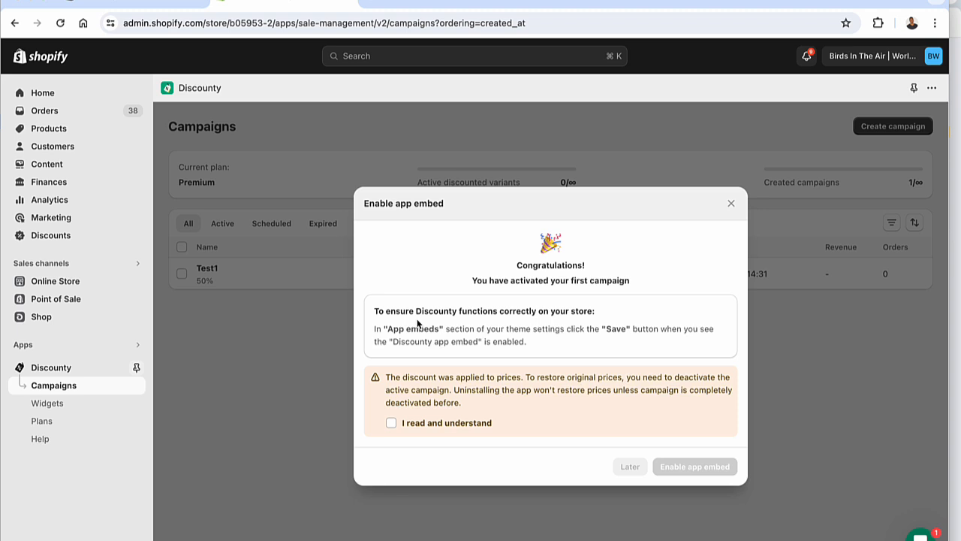
# Read the app embed instructions and open the Online Store themes in a new browser tab
pyautogui.moveTo(417, 319); pyautogui.dragTo(506, 333)
pyautogui.click(516, 339)
pyautogui.rightClick(92, 279)
pyautogui.click(105, 284)
pyautogui.click(398, 3)
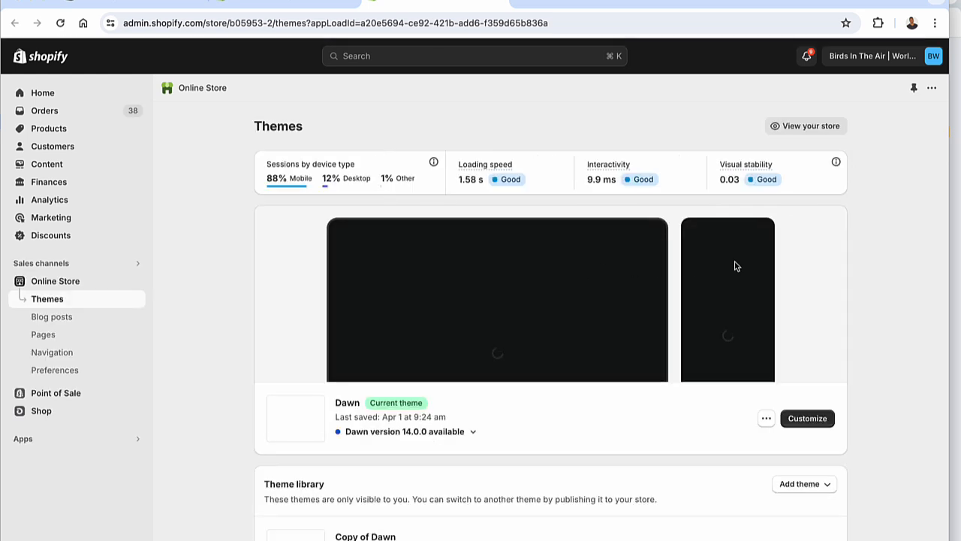
# Customize the current Dawn theme by enabling the Discounty (New!) app embed, and save the theme
pyautogui.click(822, 417)
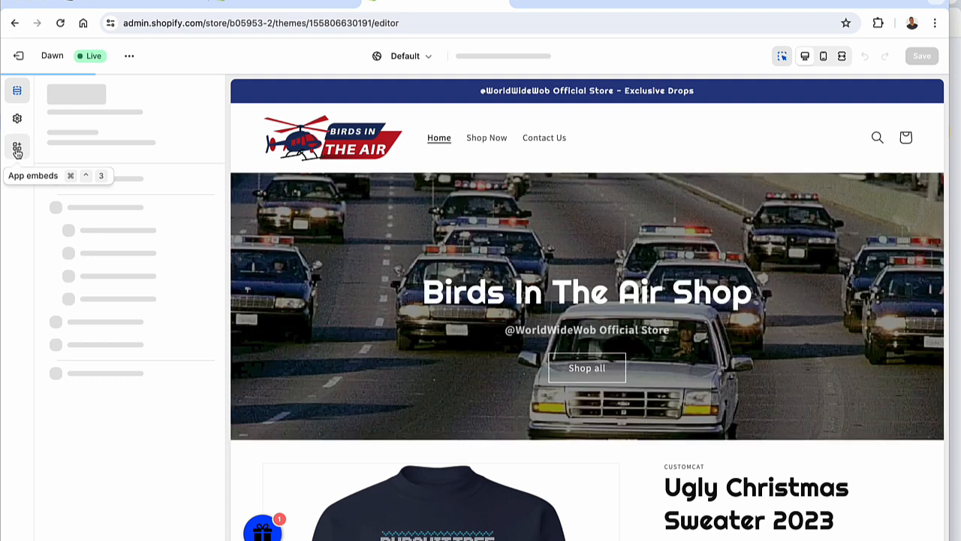
pyautogui.click(18, 148)
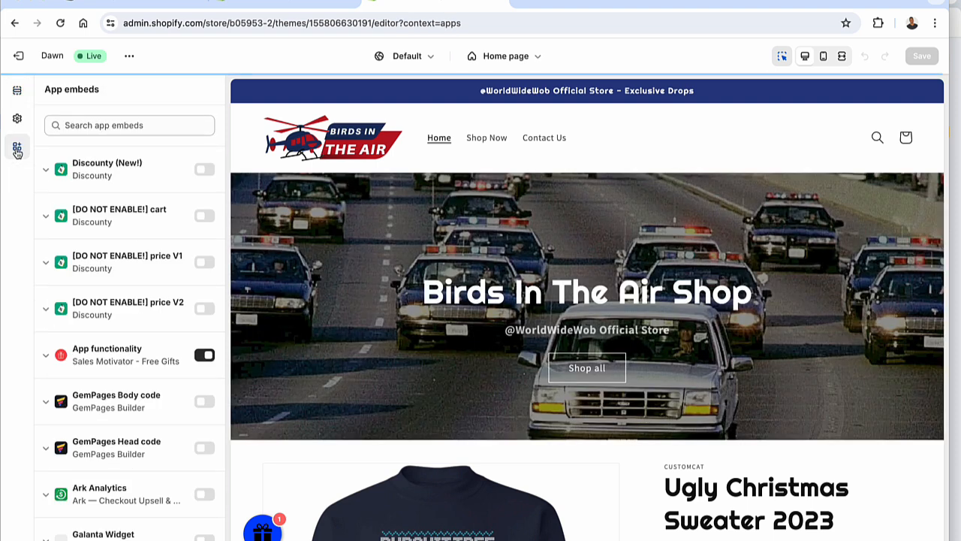
pyautogui.click(207, 171)
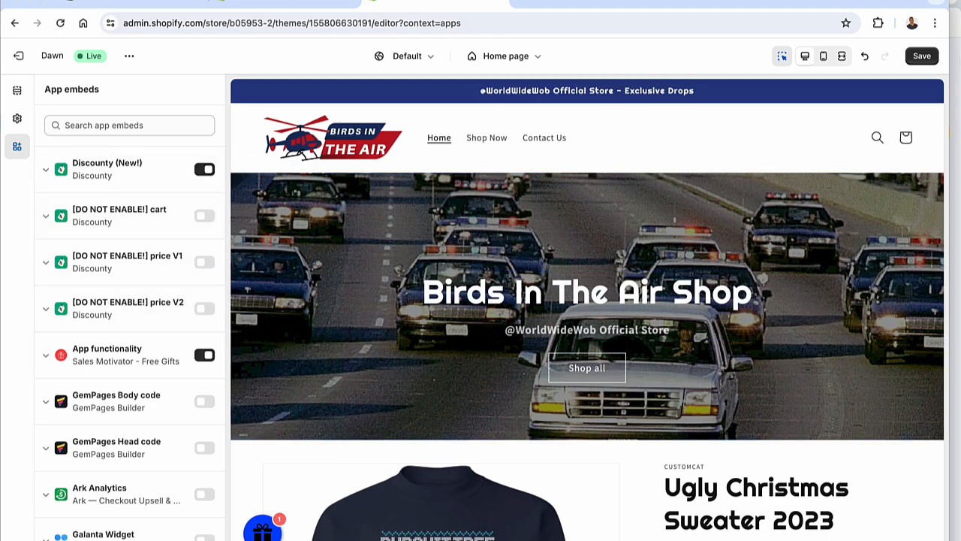
pyautogui.click(921, 55)
# Acknowledge the original-price warning and enable the app embed from Discounty's activation dialog, then return to the active campaigns
pyautogui.click(301, 6)
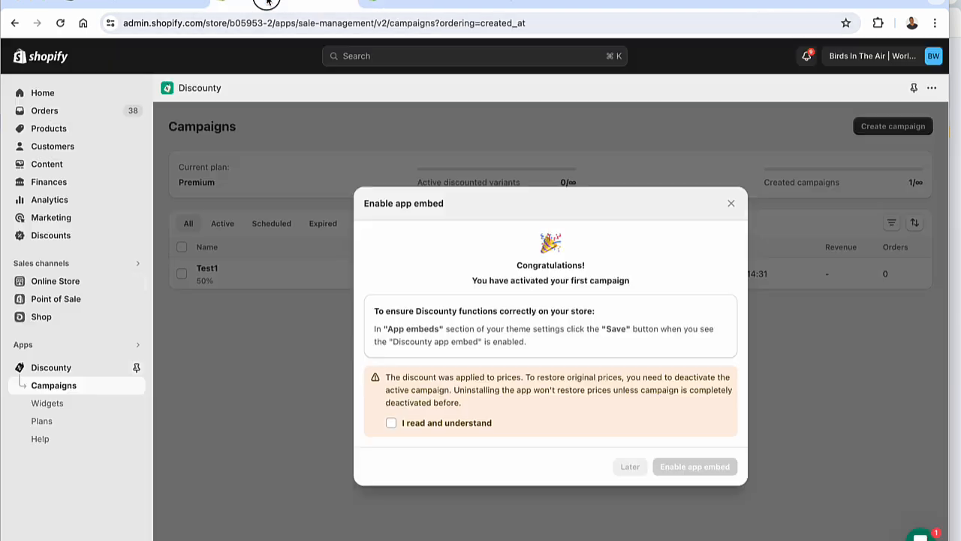
pyautogui.click(391, 423)
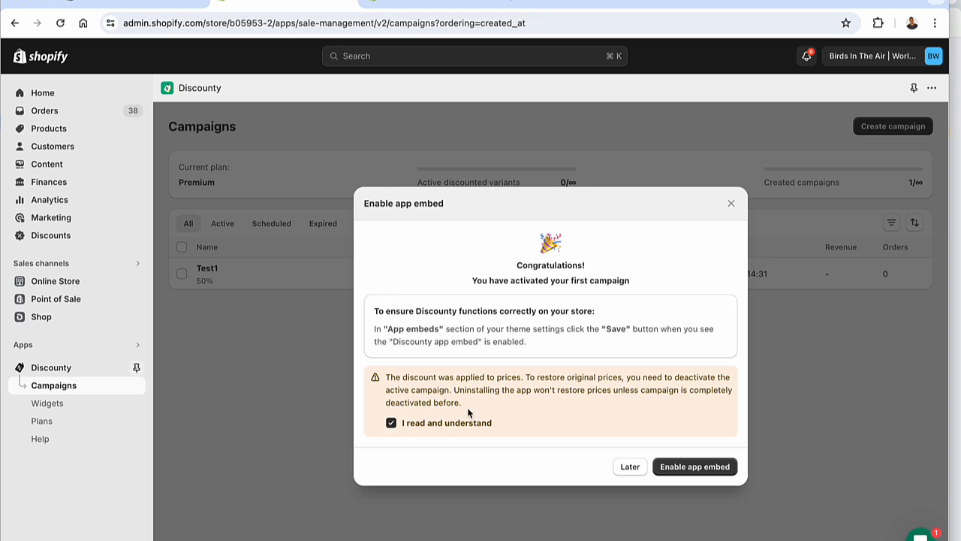
pyautogui.click(695, 466)
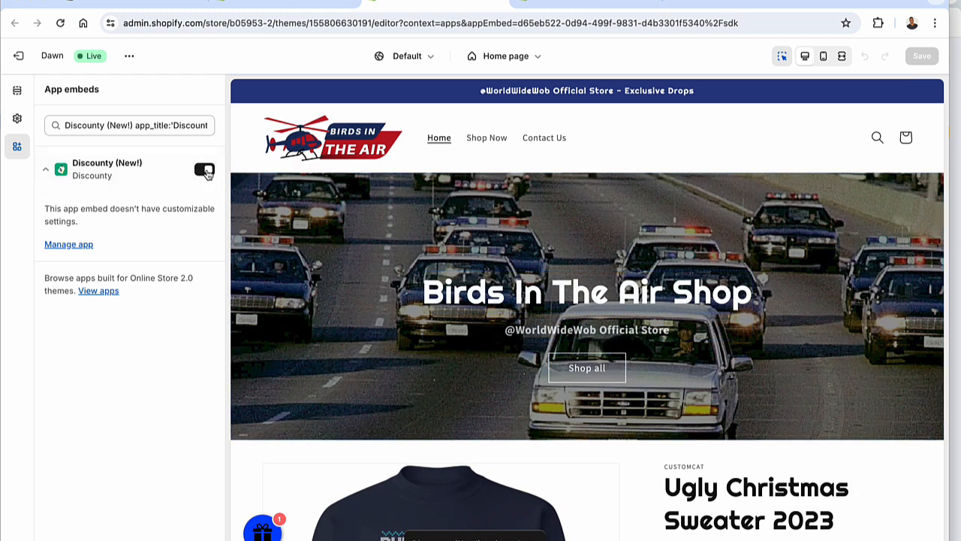
pyautogui.click(337, 5)
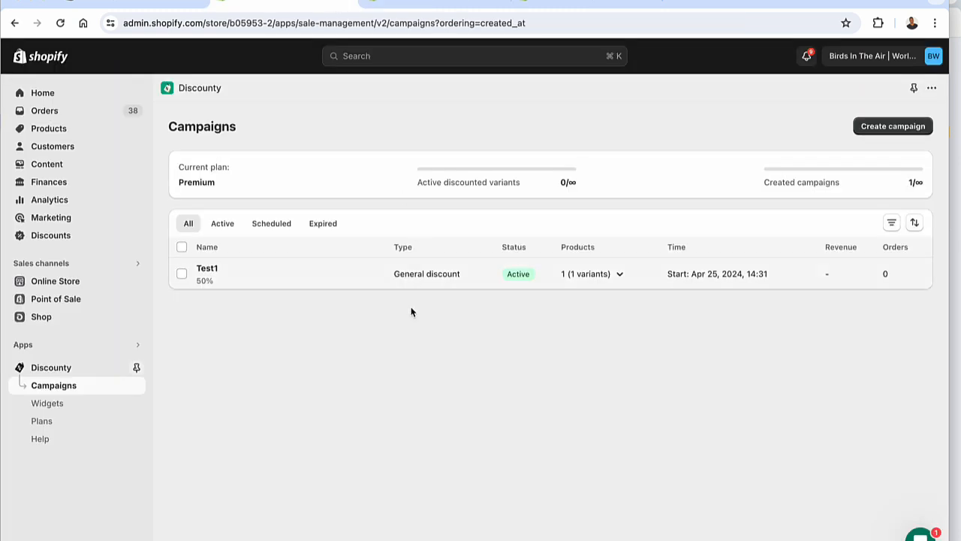
pyautogui.click(222, 230)
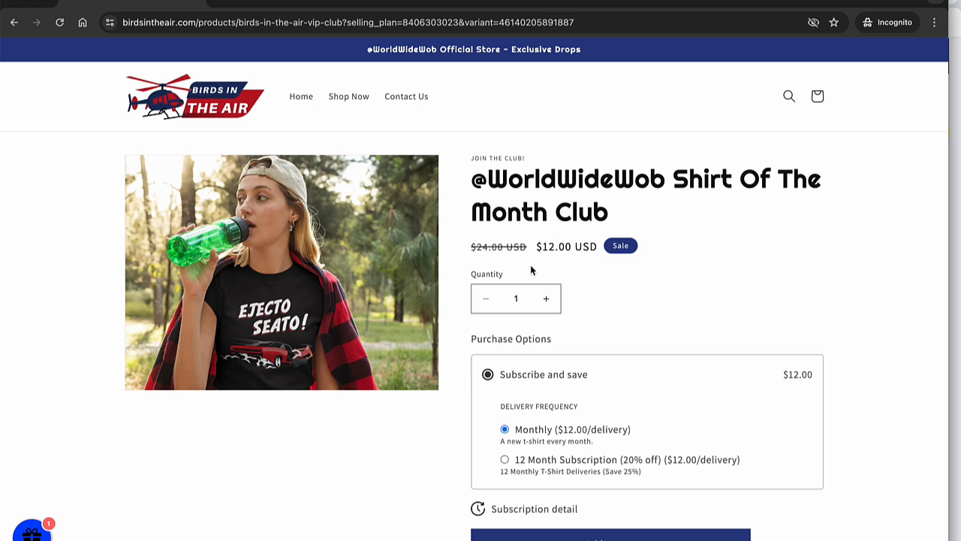
pyautogui.click(491, 247)
pyautogui.moveTo(492, 247); pyautogui.dragTo(549, 248)
pyautogui.click(549, 249)
pyautogui.click(480, 245)
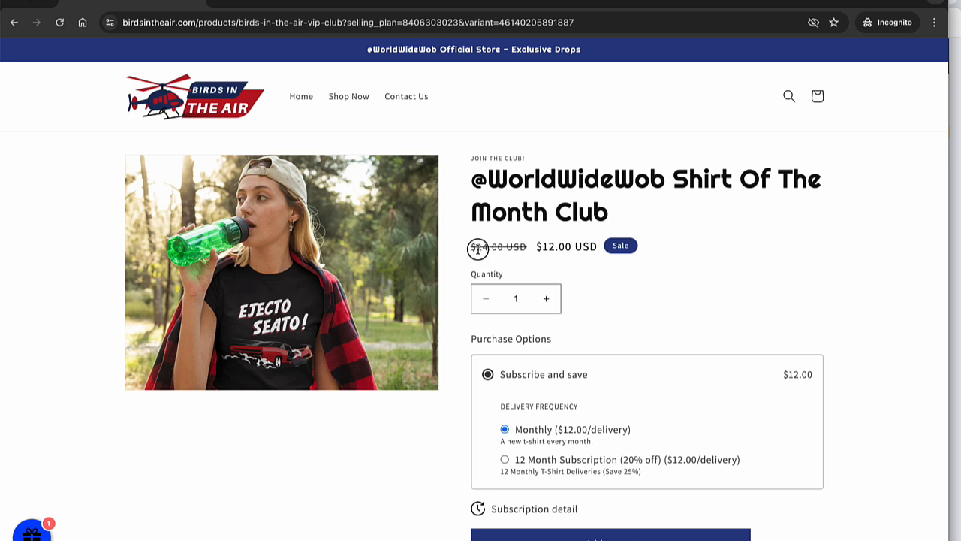